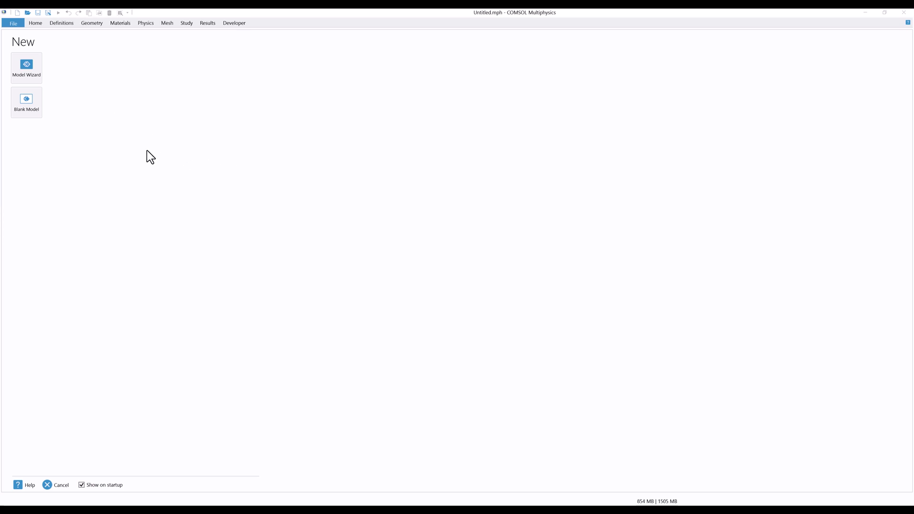
- Start a blank model without saving the old one and add a 3D component
left_click(30, 109)
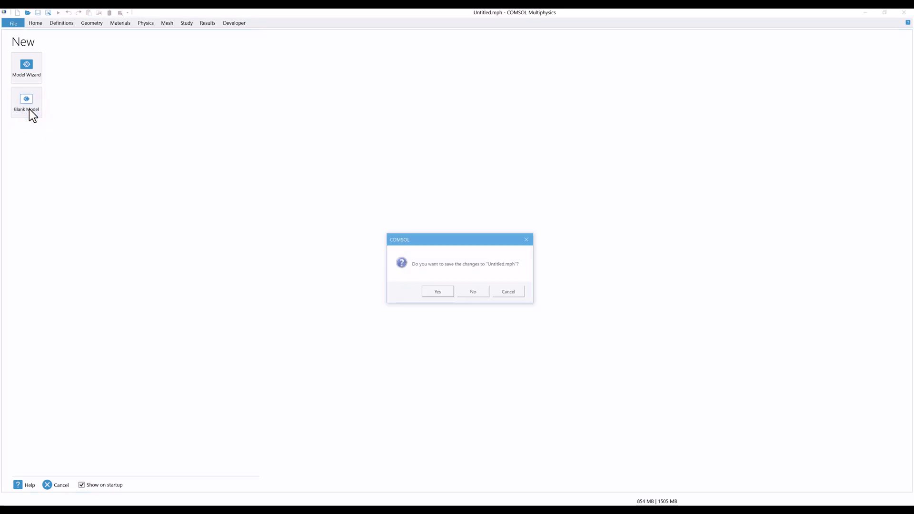
left_click(476, 292)
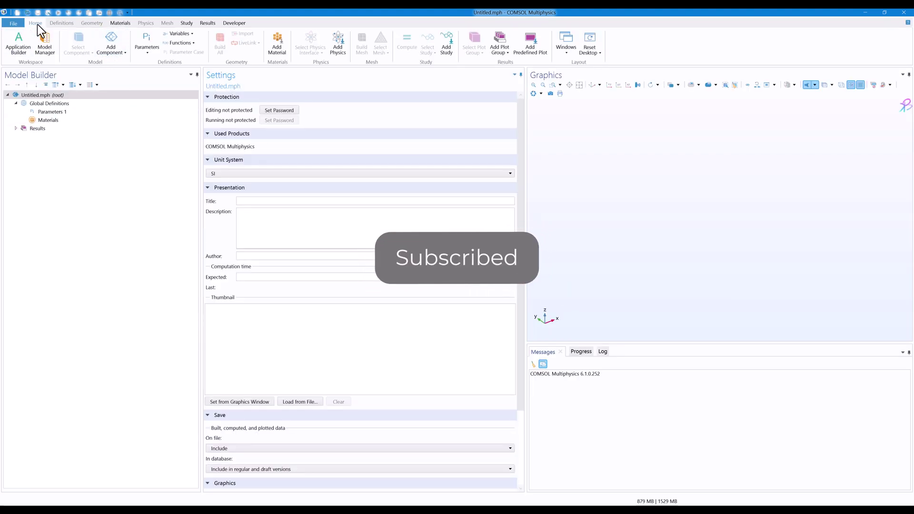
left_click(125, 53)
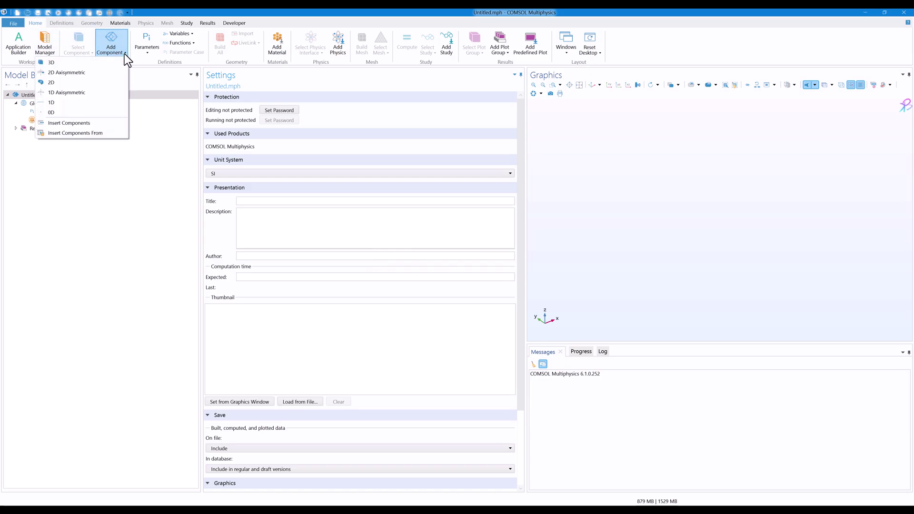
left_click(61, 62)
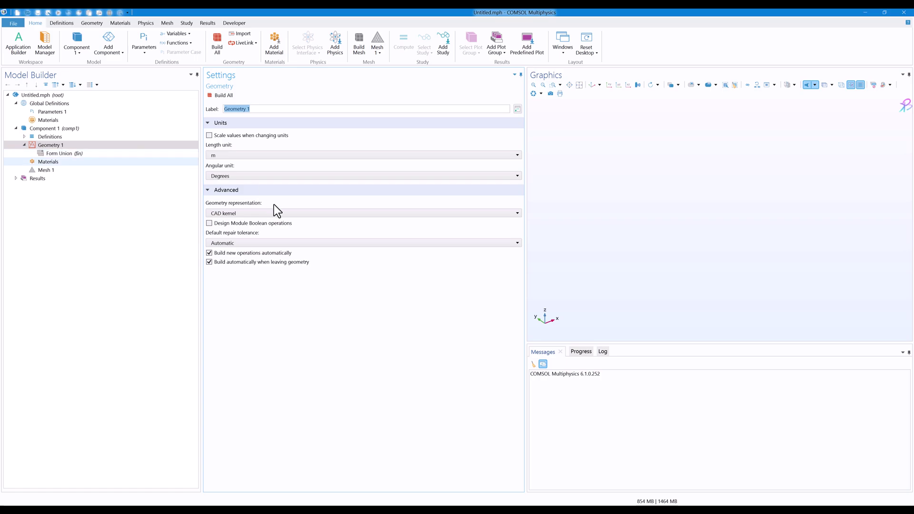
- Add a Parametric Curve primitive to the component's geometry
left_click(62, 146)
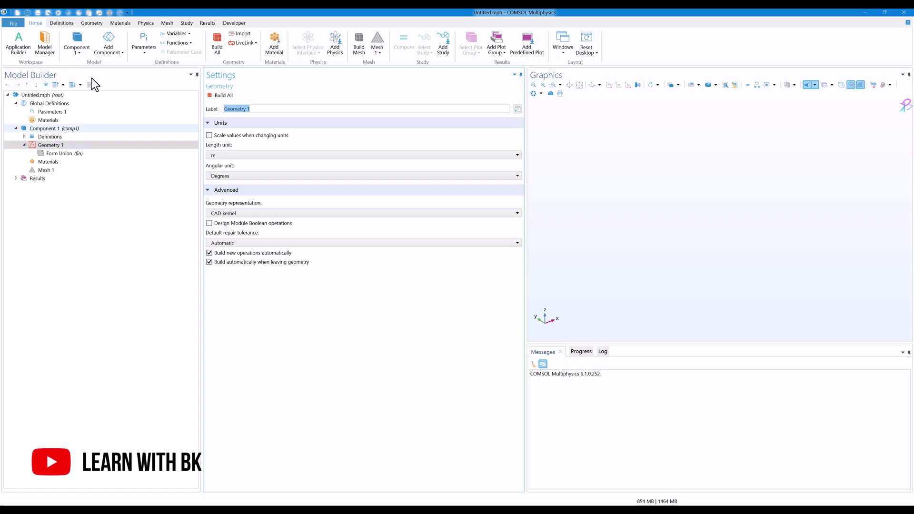
left_click(93, 23)
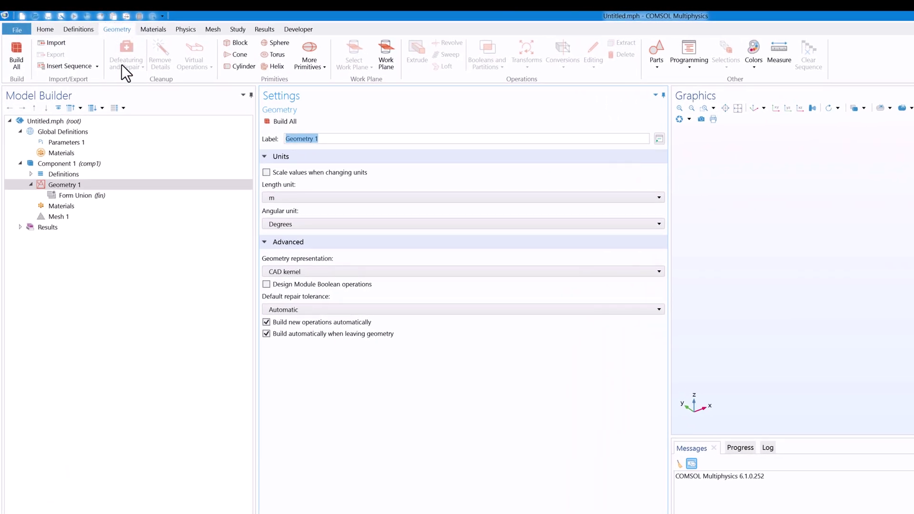
left_click(322, 66)
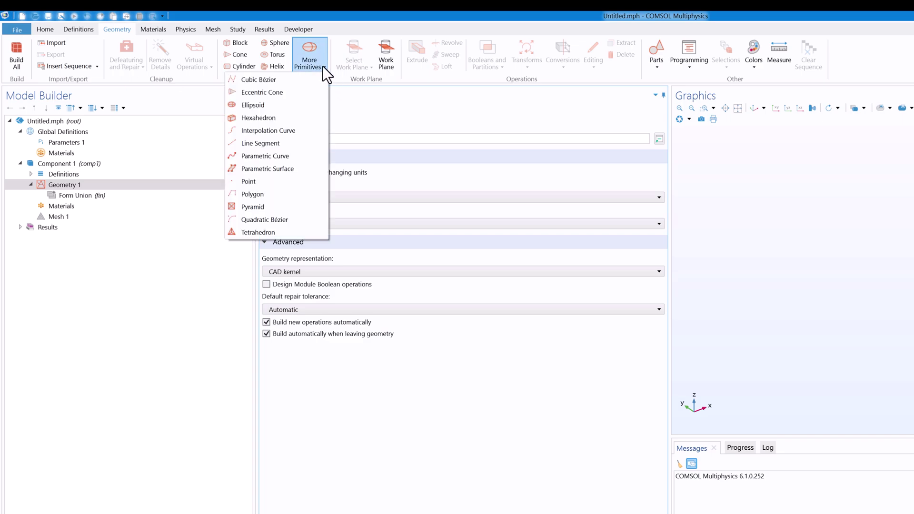
left_click(278, 159)
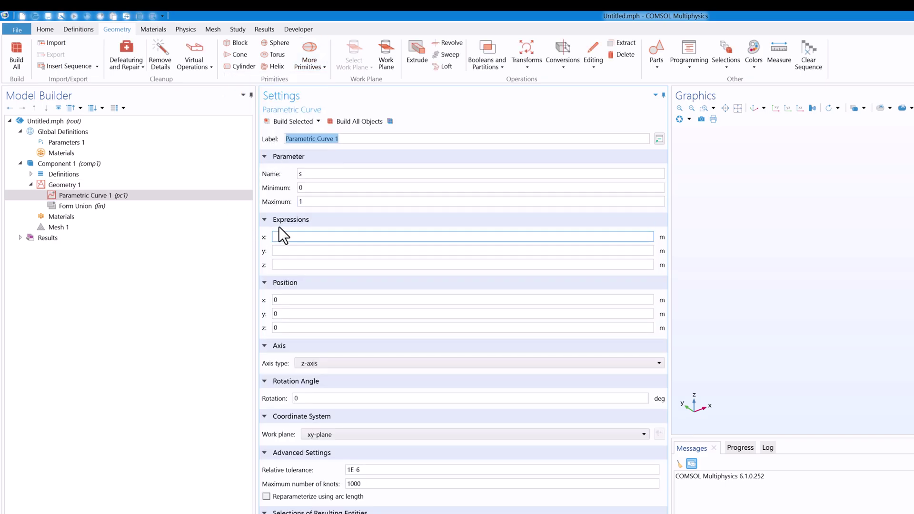
- Define the parametric curve with expressions x = cos(s), y = sin(s) and z = cos(s)
left_click(307, 238)
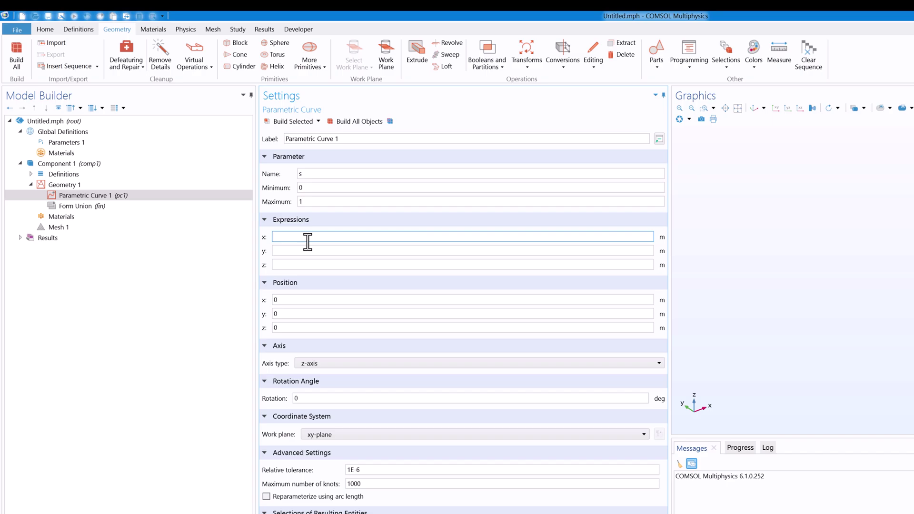
type("cos(s")
left_click_drag(305, 241, 190, 244)
left_click(304, 245)
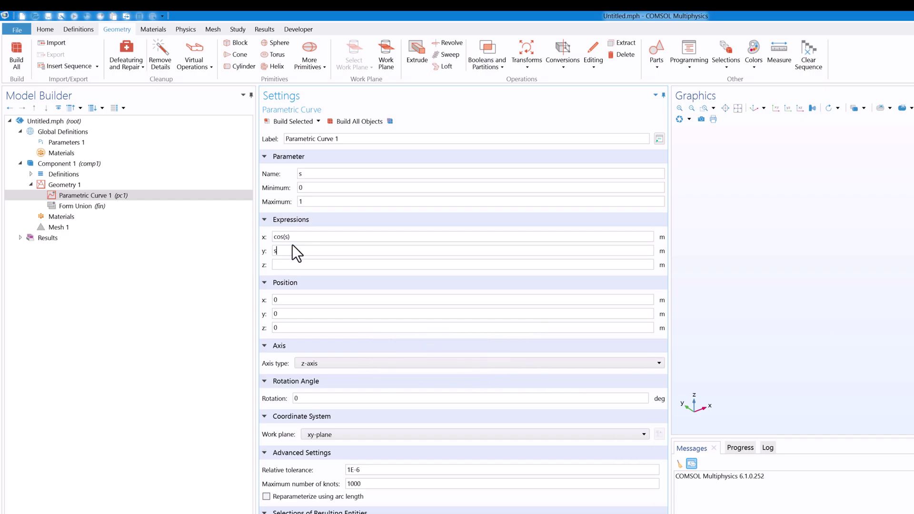
type("sin(s)")
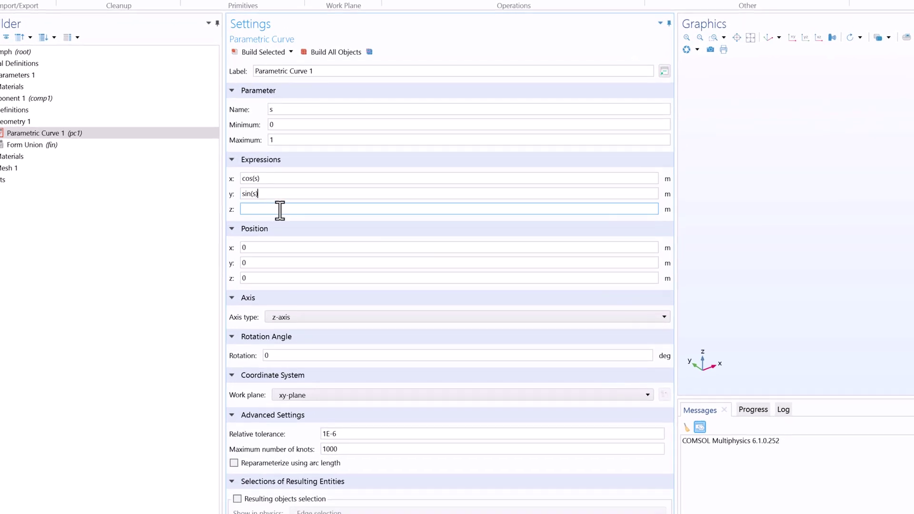
left_click(281, 210)
type("cos(s)")
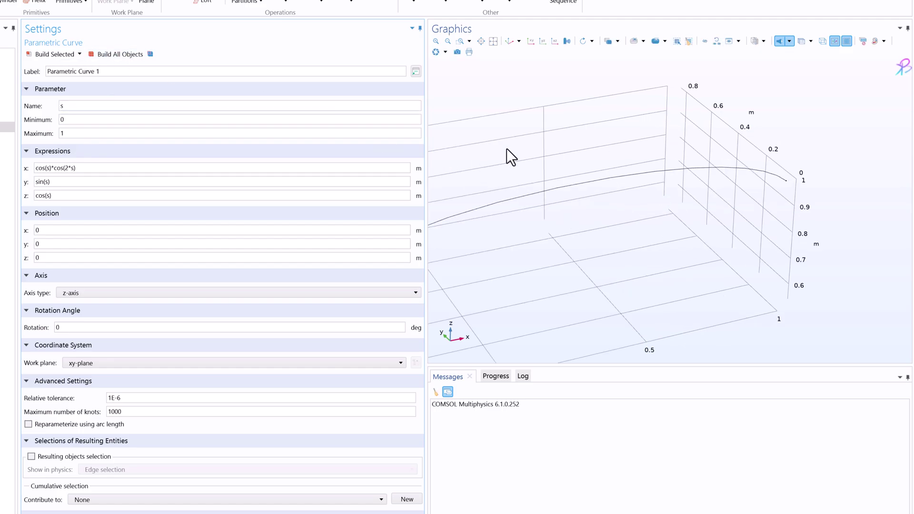
- Change the curve's y expression to sin(7*s) and z expression to cos(20*s), and rebuild the curve
left_click(494, 41)
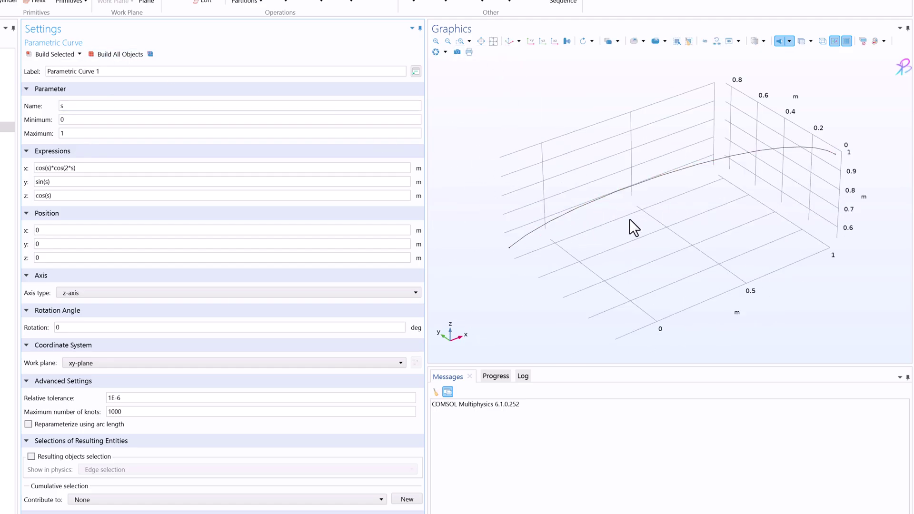
left_click_drag(637, 219, 665, 235)
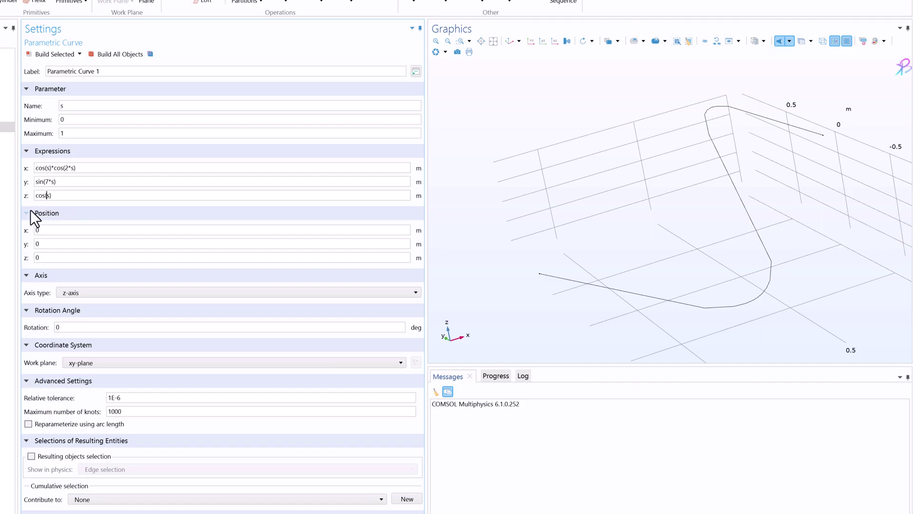
type("20*")
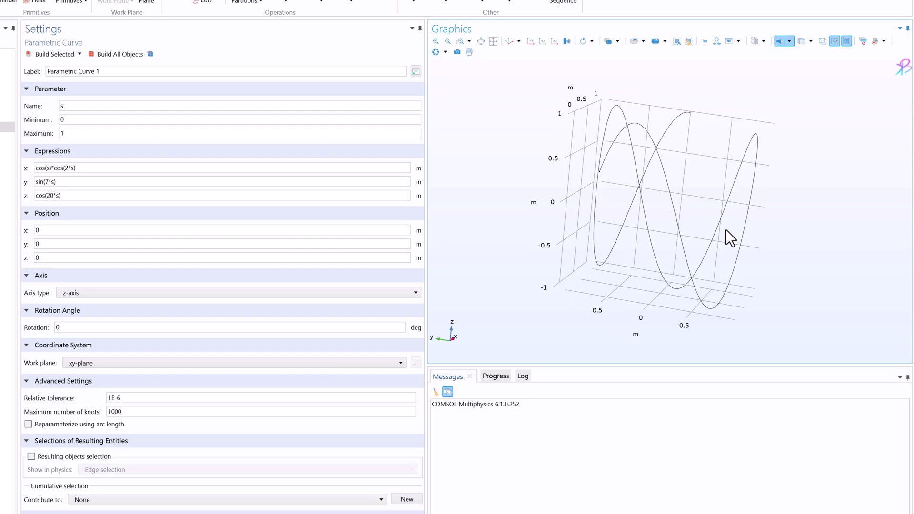
left_click_drag(728, 230, 679, 248)
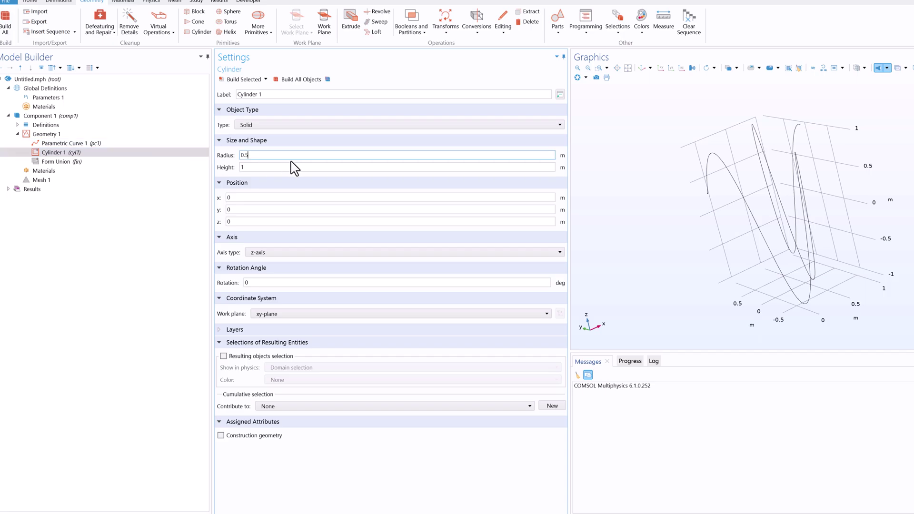
- Build the cylinder, set its radius to 10[cm] and rebuild all objects
left_click(307, 79)
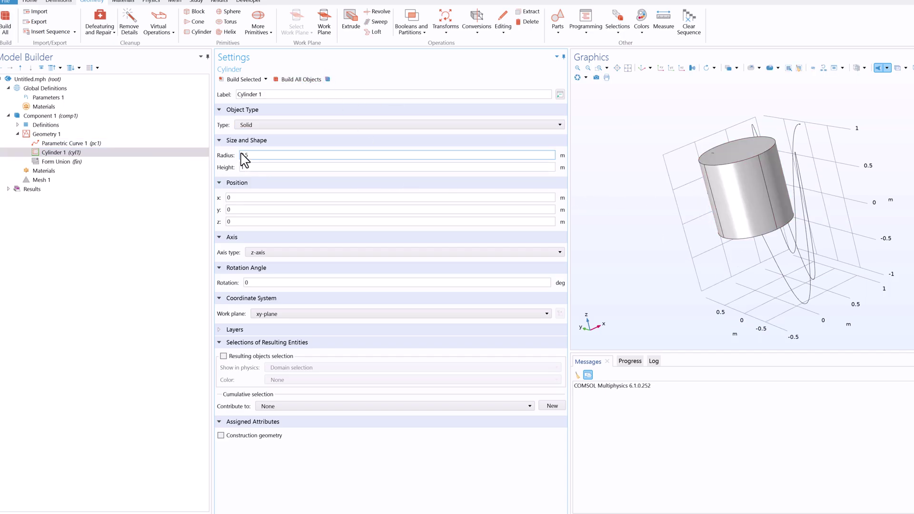
left_click_drag(244, 154, 232, 154)
type("10[xm")
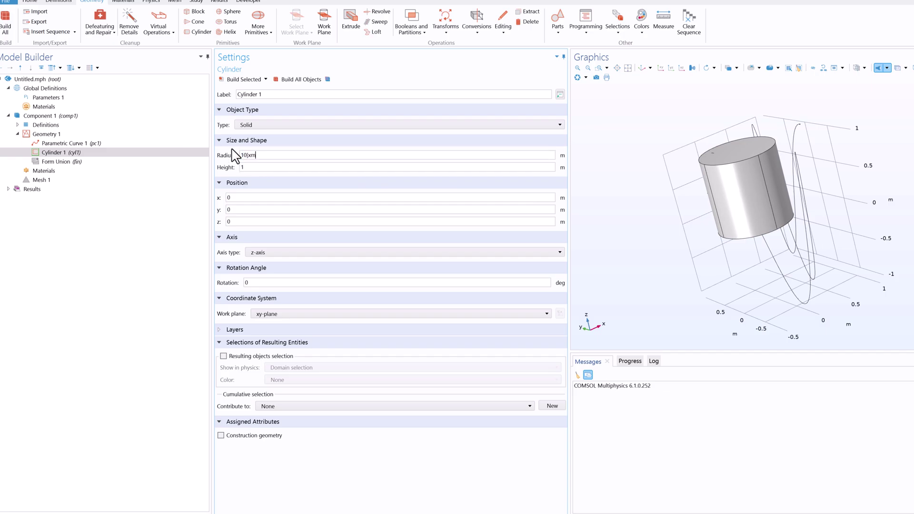
left_click(272, 167)
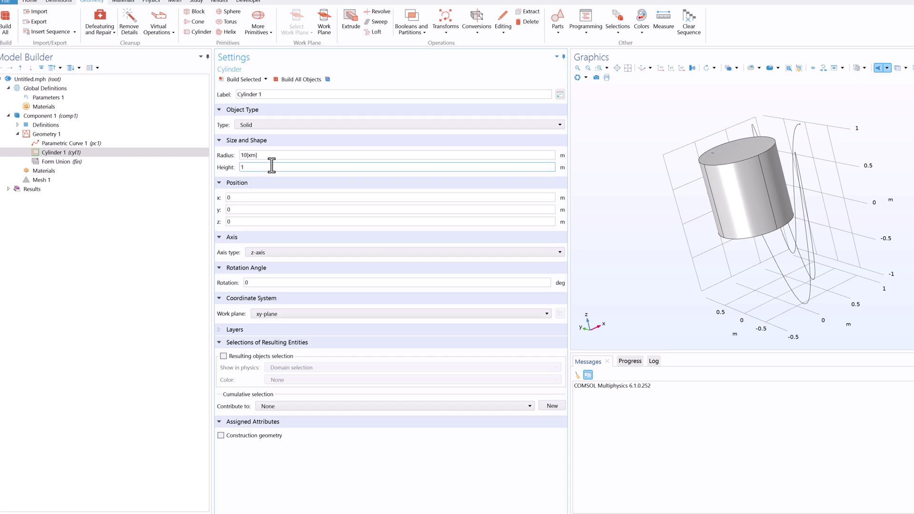
left_click(251, 156)
key("BackSpace")
type("cm")
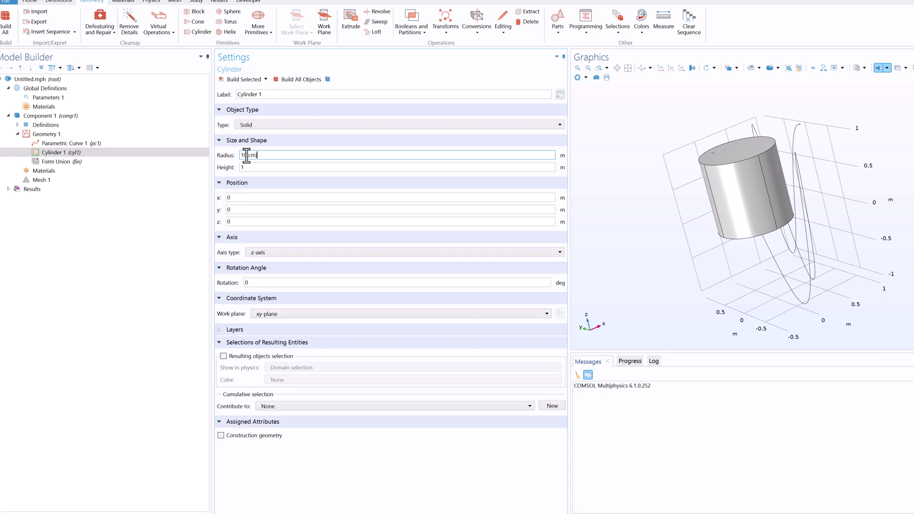
left_click(304, 80)
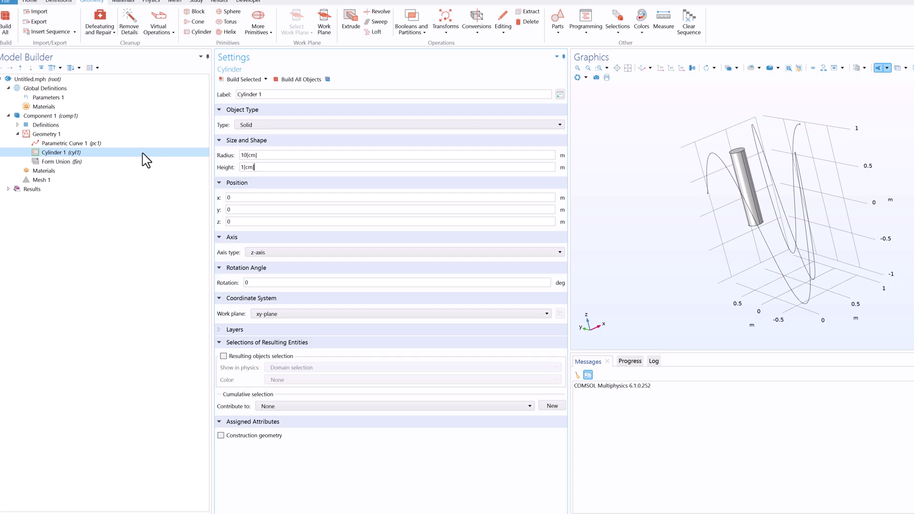
- Set the cylinder's height to 1[cm] and rebuild all objects
left_click(304, 80)
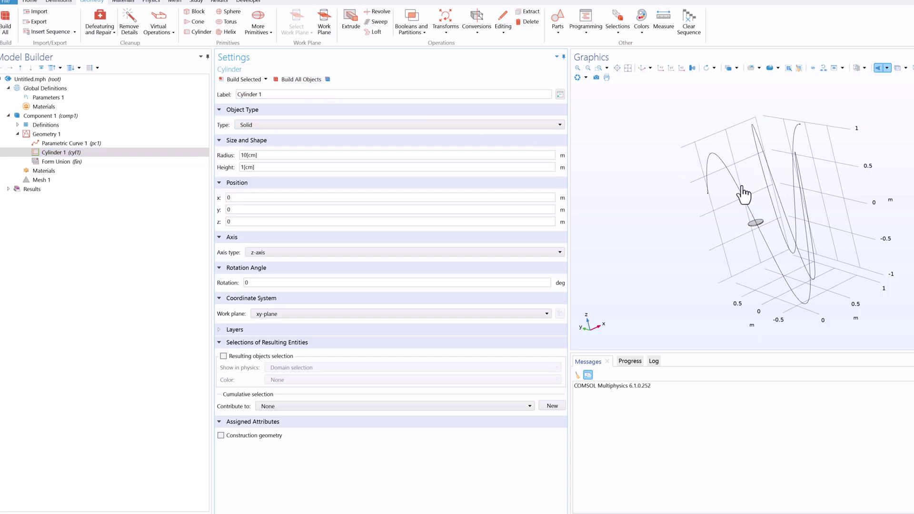
scroll(770, 203, "up", 5)
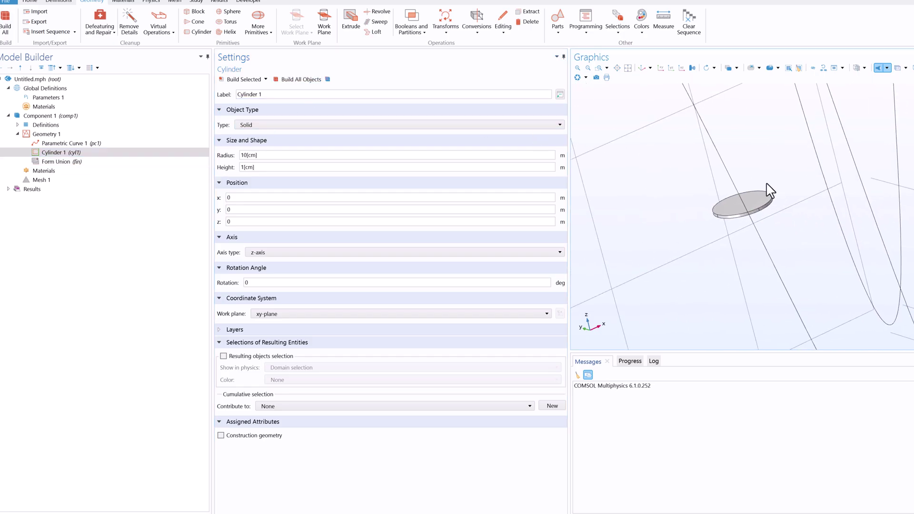
scroll(771, 195, "down", 5)
scroll(795, 220, "up", 5)
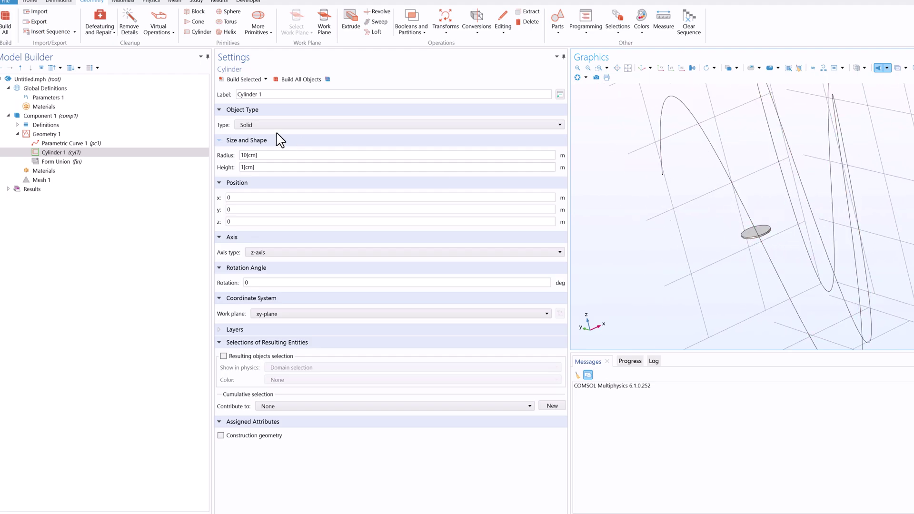
- Reduce the cylinder's radius to 2[cm] and rebuild all objects
left_click(256, 156)
type("2")
left_click(308, 82)
middle_click_drag(757, 237, 778, 221)
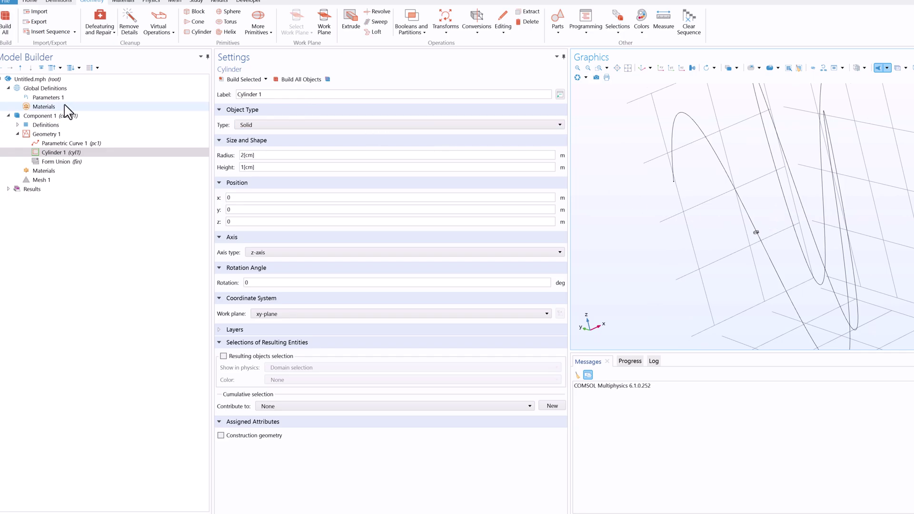
- Add a Sweep operation and choose the cylinder's top circular face as the face to sweep
left_click(78, 154)
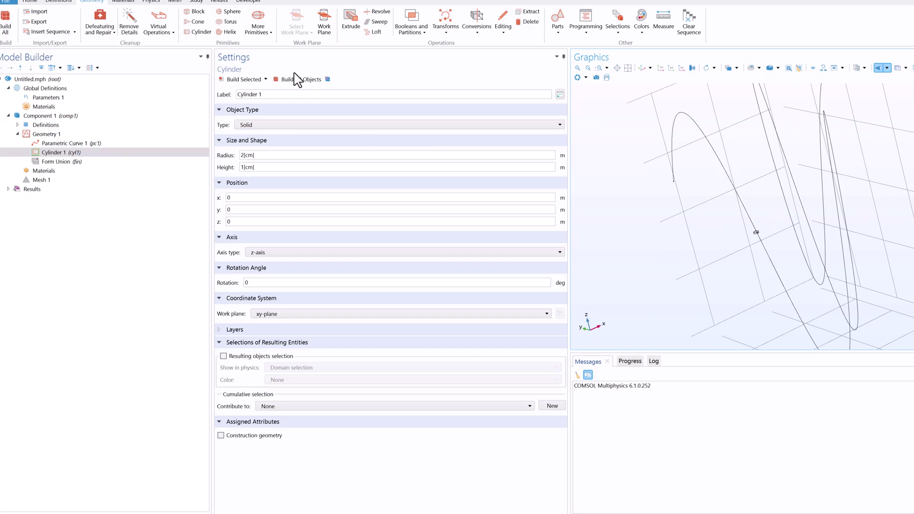
left_click(380, 21)
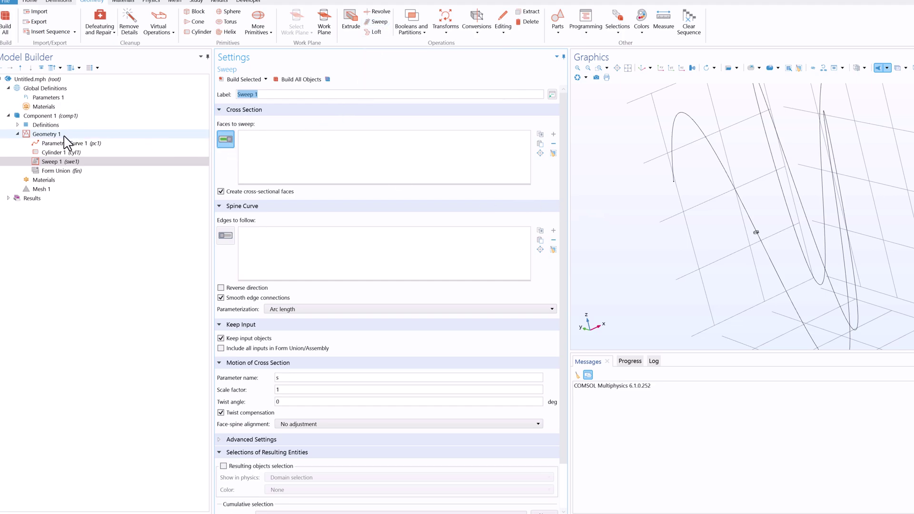
middle_click_drag(769, 228, 722, 128)
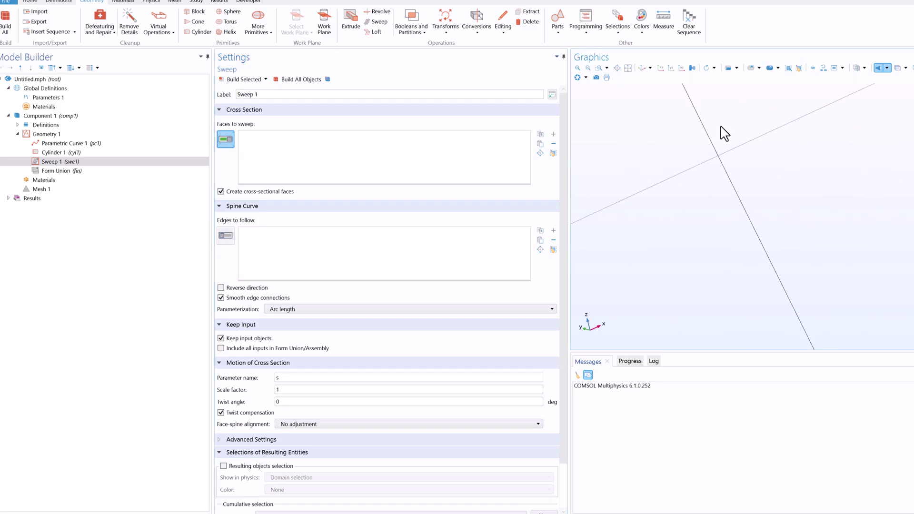
right_click_drag(721, 128, 796, 317)
right_click_drag(798, 229, 823, 298)
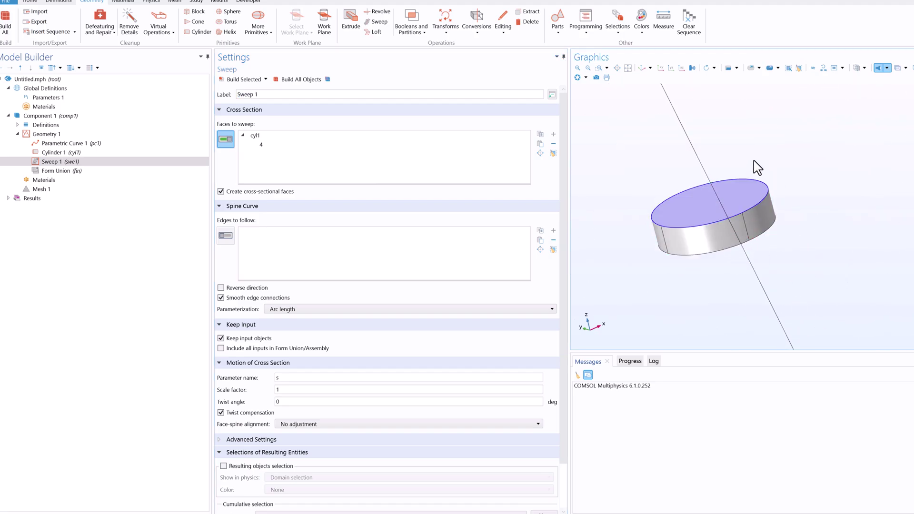
- Choose the parametric curve as the spine edge for the sweep to follow
scroll(734, 190, "down", 10)
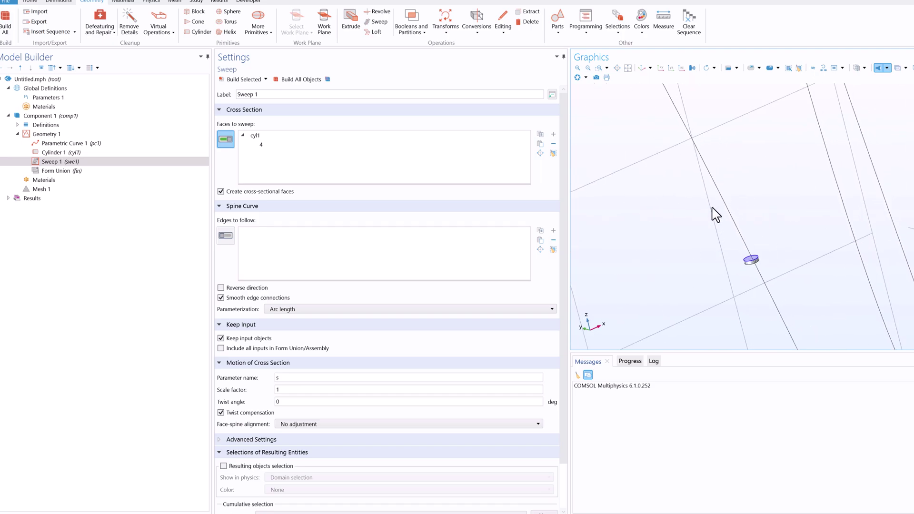
middle_click_drag(742, 330, 739, 256)
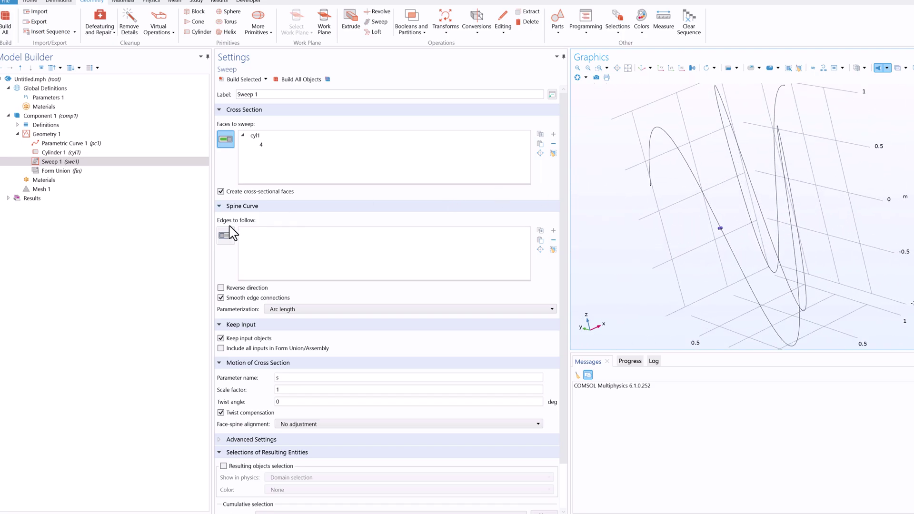
left_click(233, 240)
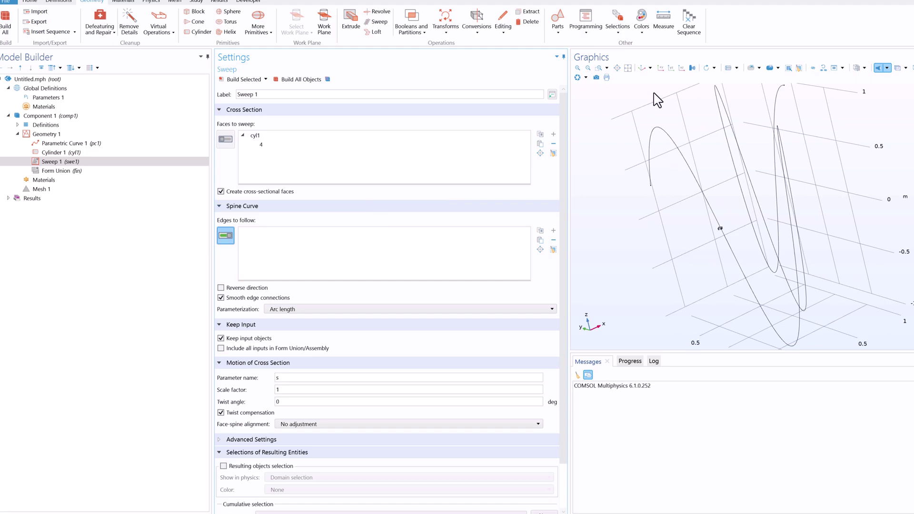
left_click(720, 223)
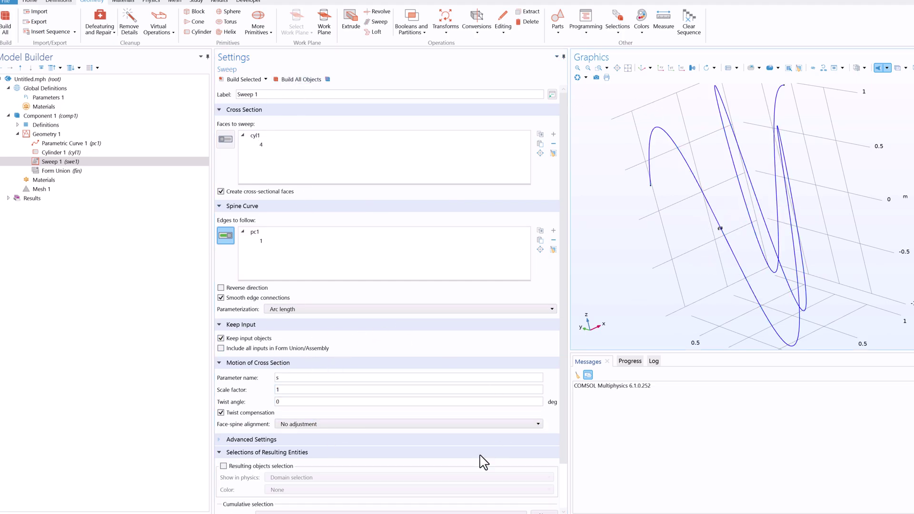
- Build the sweep of the cylinder face along the parametric curve
left_click_drag(565, 390, 545, 296)
left_click(257, 96)
key("F7")
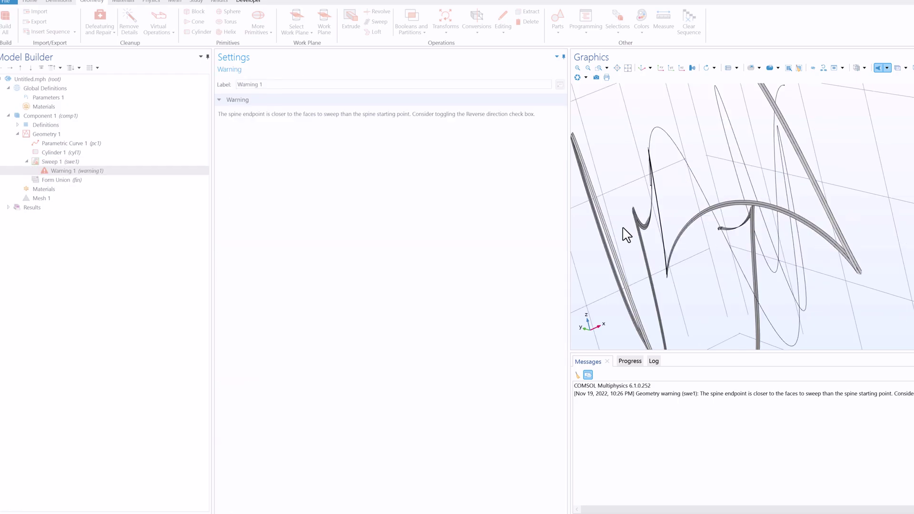
- Examine the swept body from several angles to see how it follows the parametric curve
middle_click_drag(699, 199, 692, 249)
left_click_drag(714, 238, 746, 240)
middle_click_drag(744, 232, 776, 214)
left_click_drag(776, 214, 751, 216)
middle_click_drag(716, 208, 685, 152)
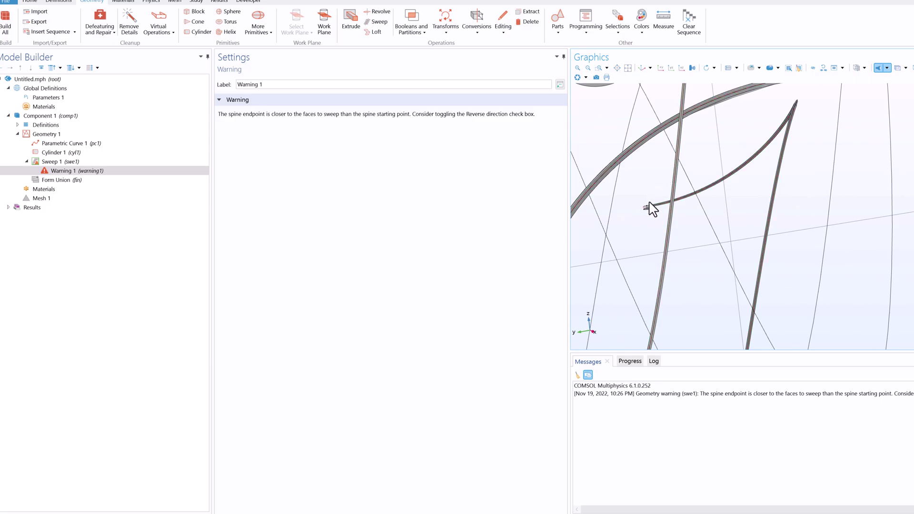
middle_click_drag(645, 181, 649, 250)
right_click_drag(649, 250, 671, 277)
- Build the geometry only up to the cylinder and examine its location relative to the parametric curve's endpoints
left_click(79, 154)
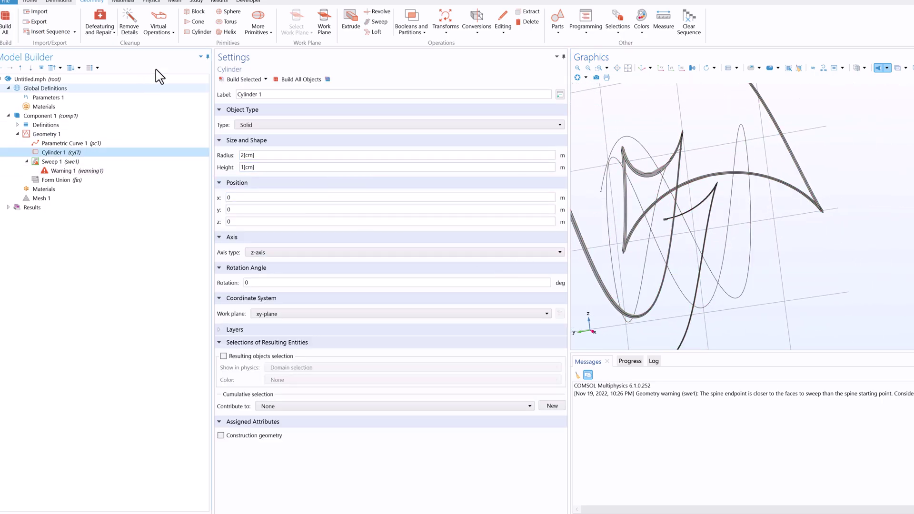
left_click(243, 79)
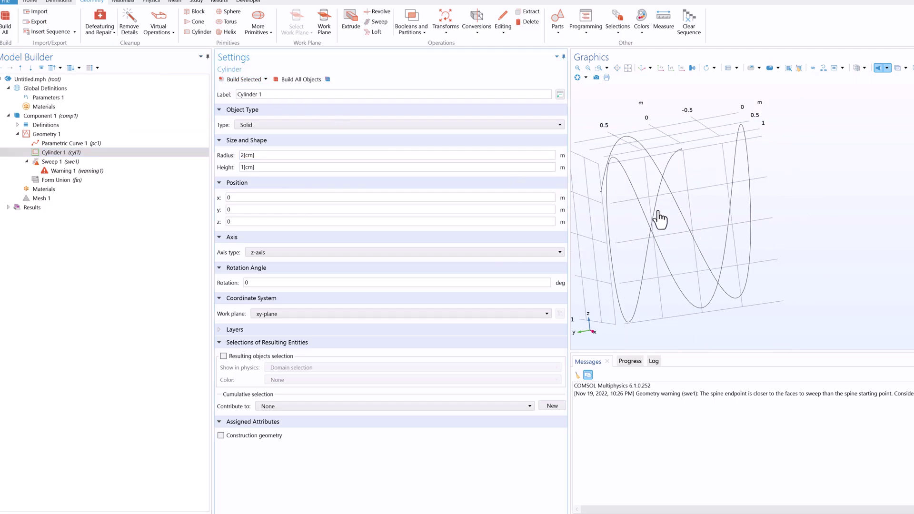
right_click_drag(696, 210, 721, 228)
middle_click_drag(691, 245, 676, 143)
right_click_drag(697, 193, 768, 233)
left_click(643, 68)
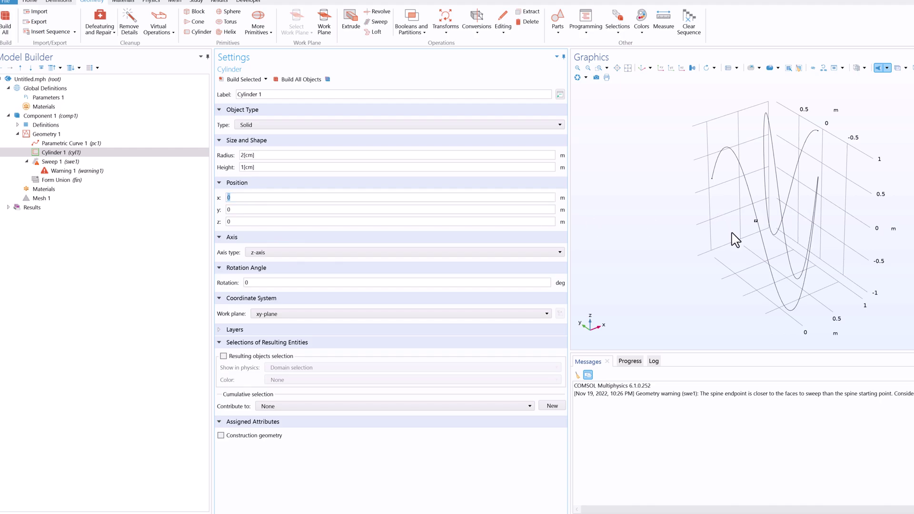
scroll(724, 248, "up", 6)
right_click_drag(652, 125, 702, 231)
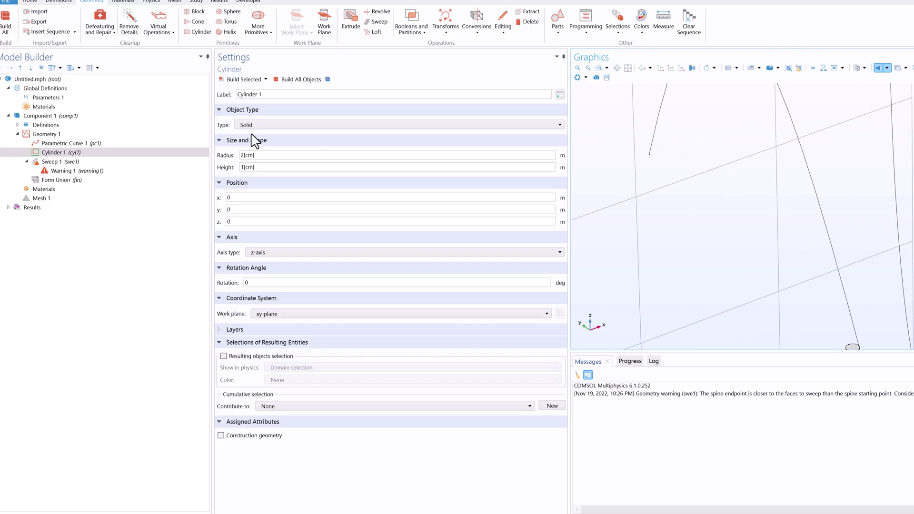
- Position the cylinder at x 1, y 0, z 1 with its axis along y, and build it
left_click(73, 143)
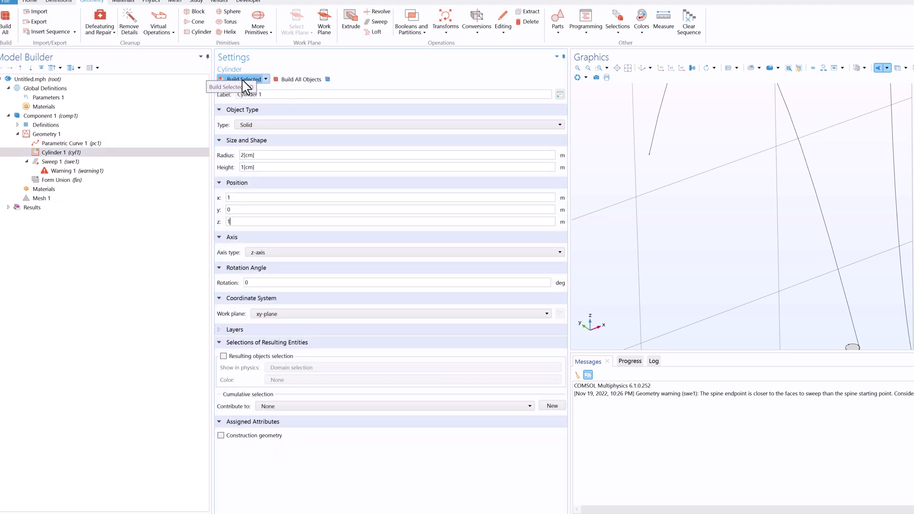
left_click(261, 80)
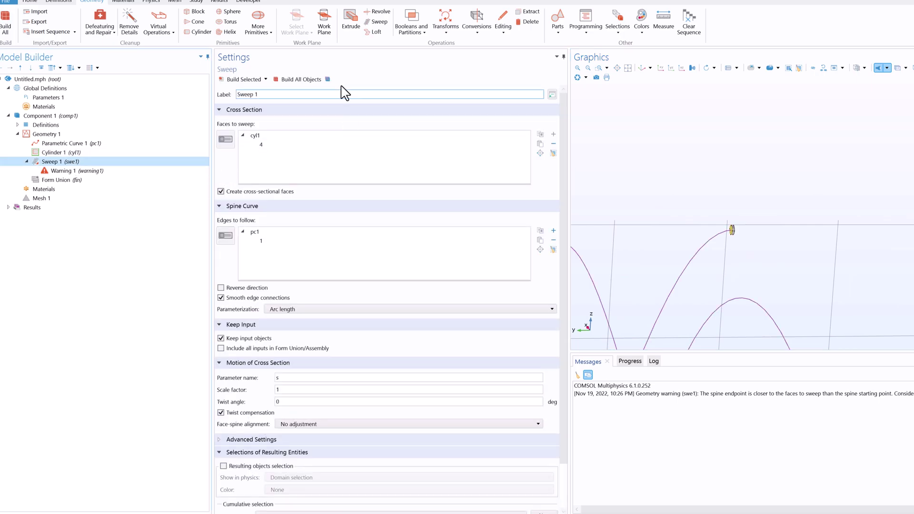
- Rebuild all objects with the existing sweep and inspect the resulting tube along the curve from several angles
left_click(309, 80)
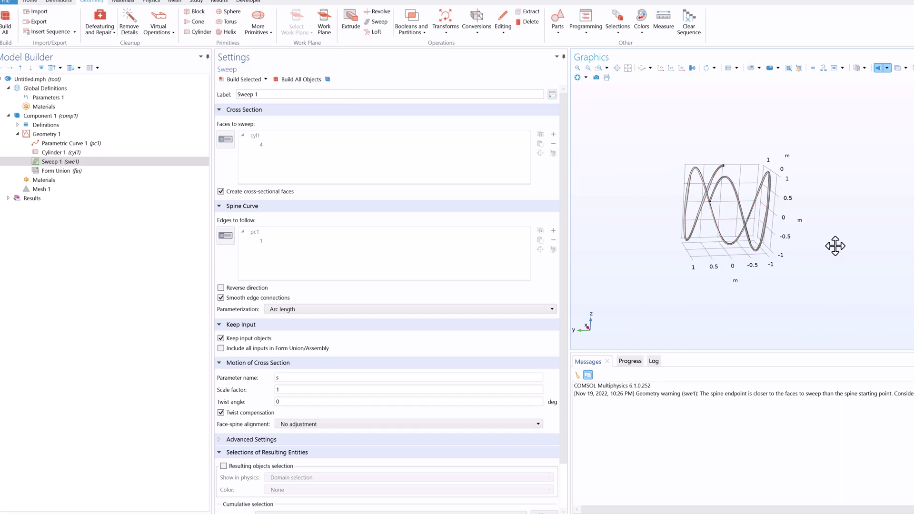
left_click_drag(831, 246, 778, 224)
middle_click_drag(753, 219, 744, 133)
left_click_drag(744, 133, 814, 163)
middle_click_drag(815, 163, 816, 234)
left_click_drag(816, 234, 843, 251)
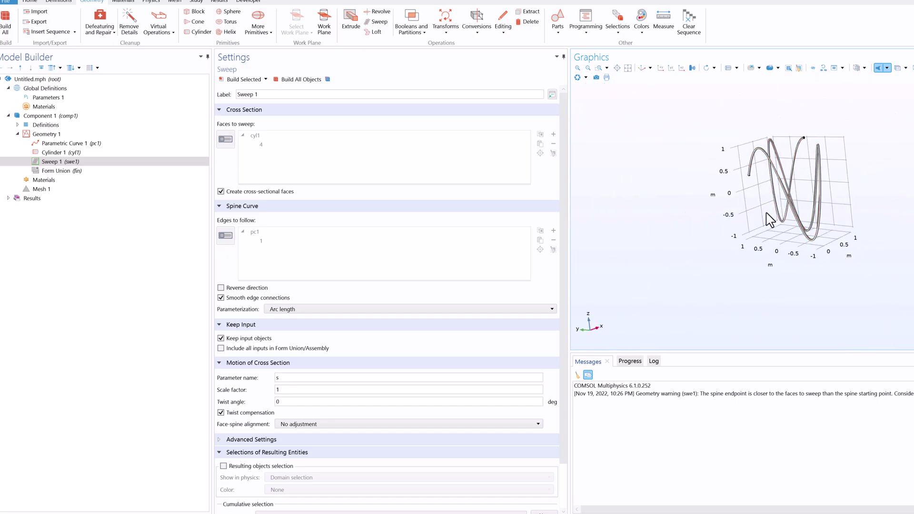
middle_click_drag(814, 189, 803, 147)
left_click_drag(785, 177, 805, 171)
right_click_drag(804, 171, 774, 208)
- Set the cylinder's x and z position back to 0 and build it again
left_click(71, 162)
left_click(72, 153)
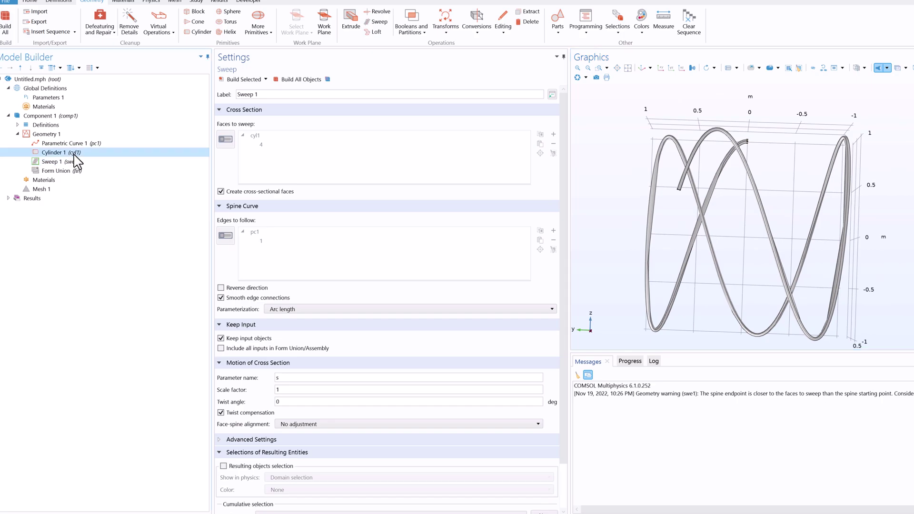
left_click_drag(240, 198, 160, 196)
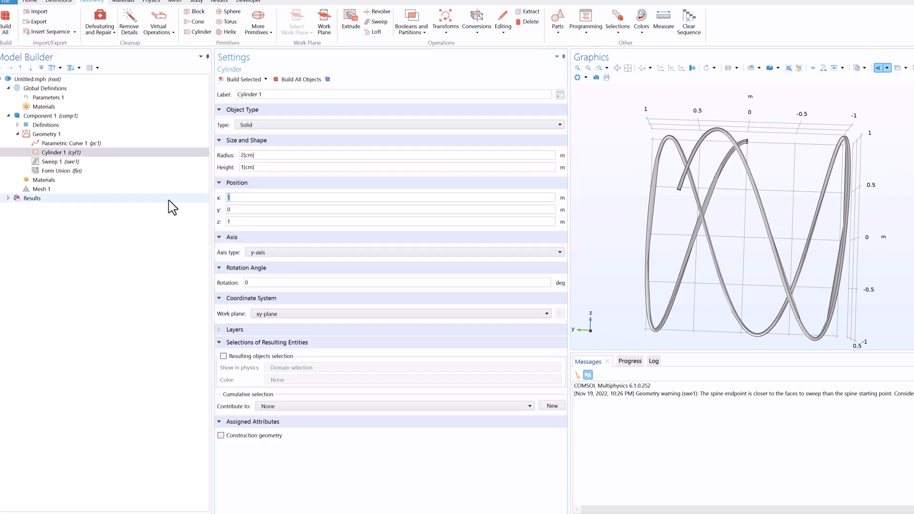
type("0")
double_click(241, 222)
type("0")
left_click(76, 144)
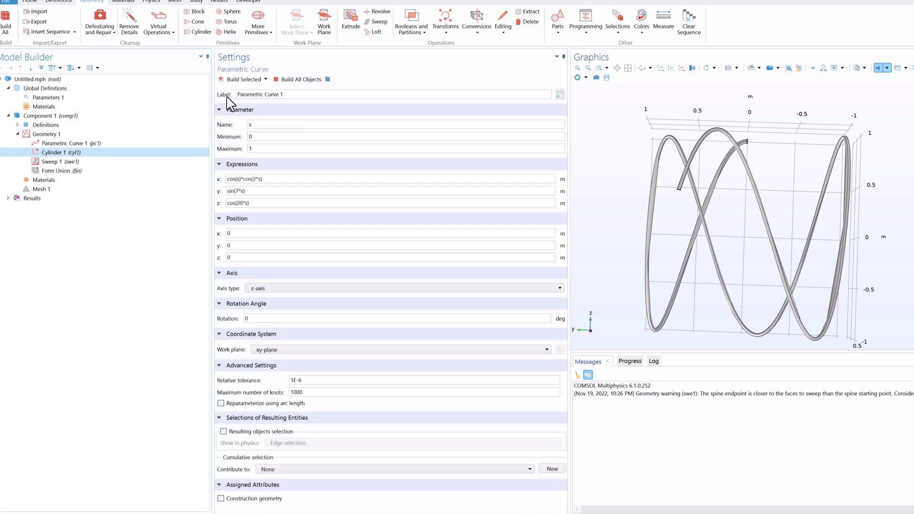
left_click(91, 153)
left_click(244, 80)
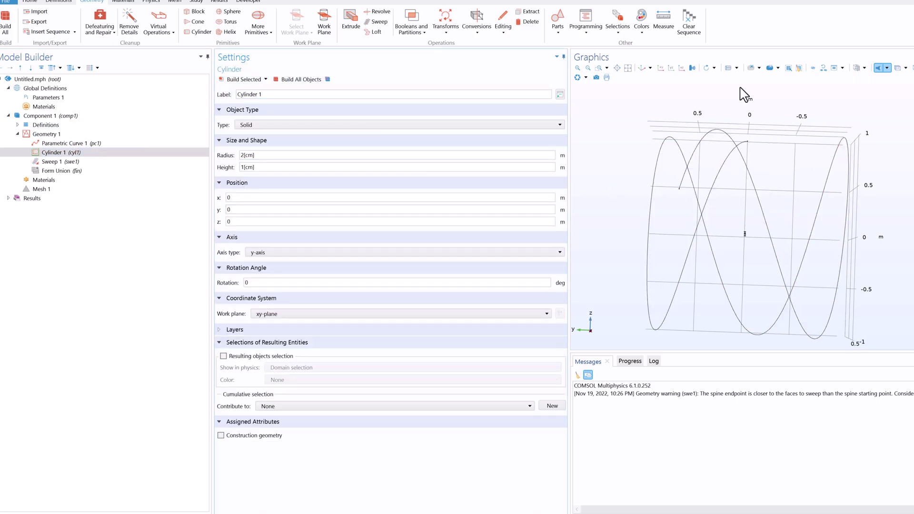
- Set the cylinder's axis type to z-axis and rebuild the cylinder
left_click(643, 69)
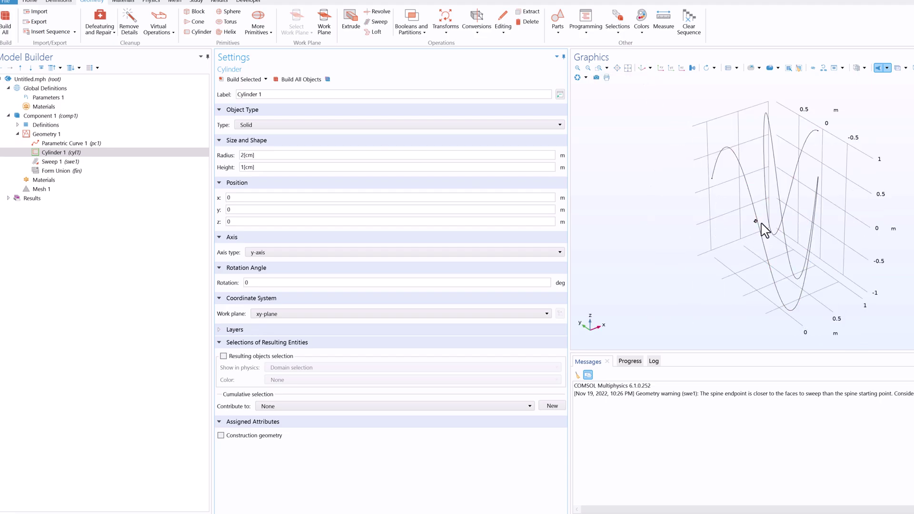
scroll(716, 229, "up", 5)
scroll(664, 174, "down", 5)
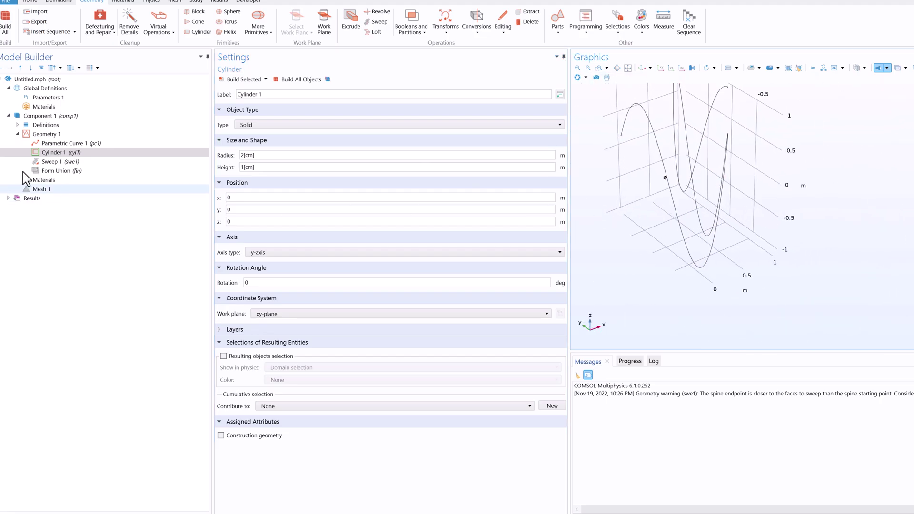
left_click(268, 253)
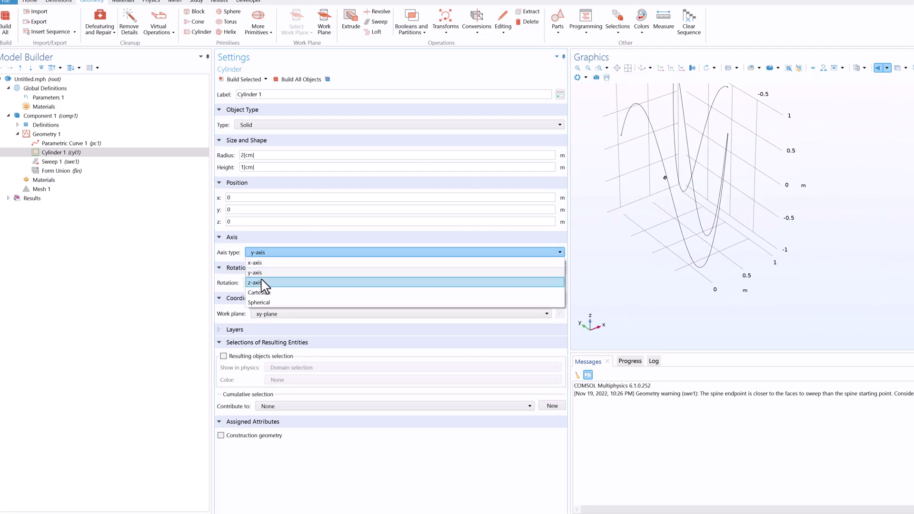
left_click(261, 283)
left_click(247, 79)
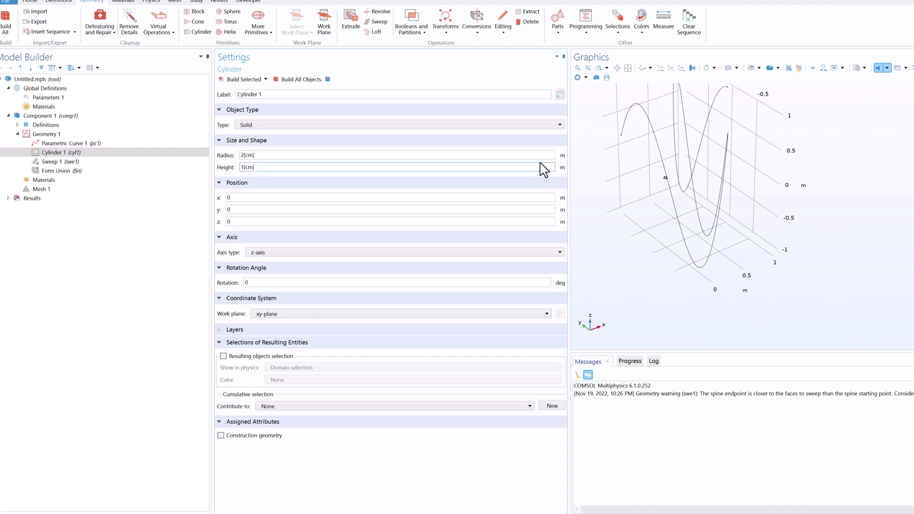
- Review the sweep's chosen face and spine edge, comparing the cylinder's location with the start of the curve
middle_click_drag(659, 185, 664, 88)
right_click_drag(665, 89, 684, 178)
scroll(762, 193, "down", 5)
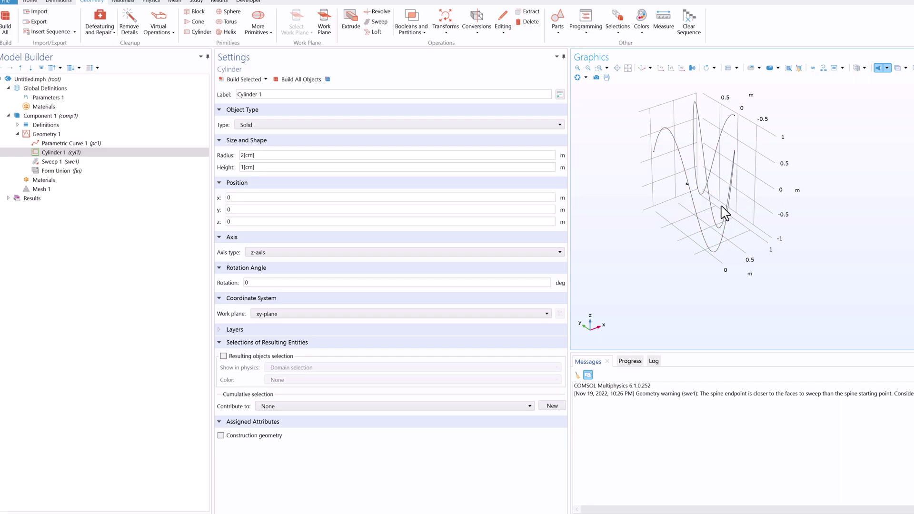
scroll(695, 185, "up", 3)
left_click(62, 162)
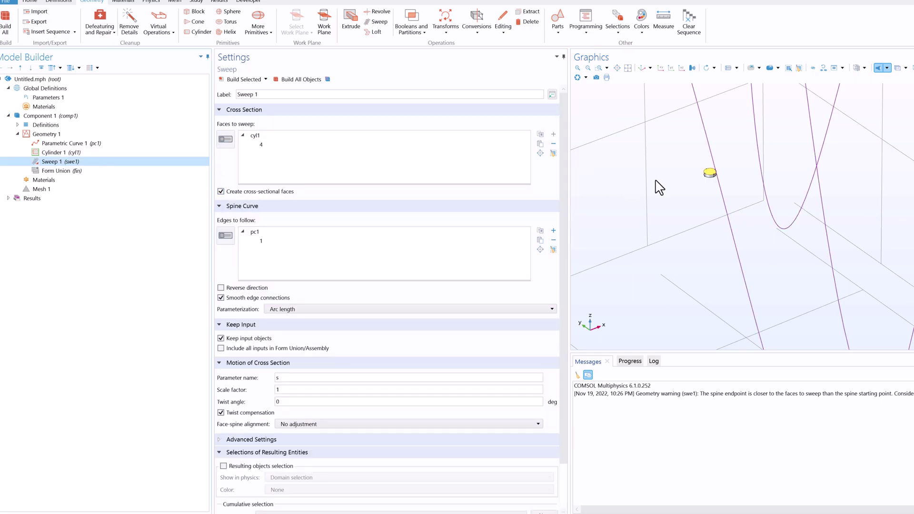
scroll(719, 175, "up", 2)
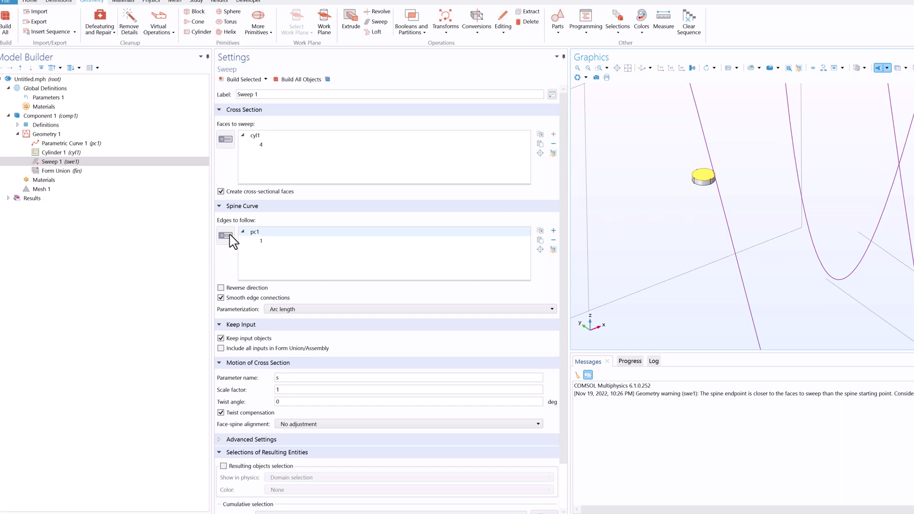
middle_click_drag(722, 145, 739, 257)
left_click_drag(739, 257, 674, 240)
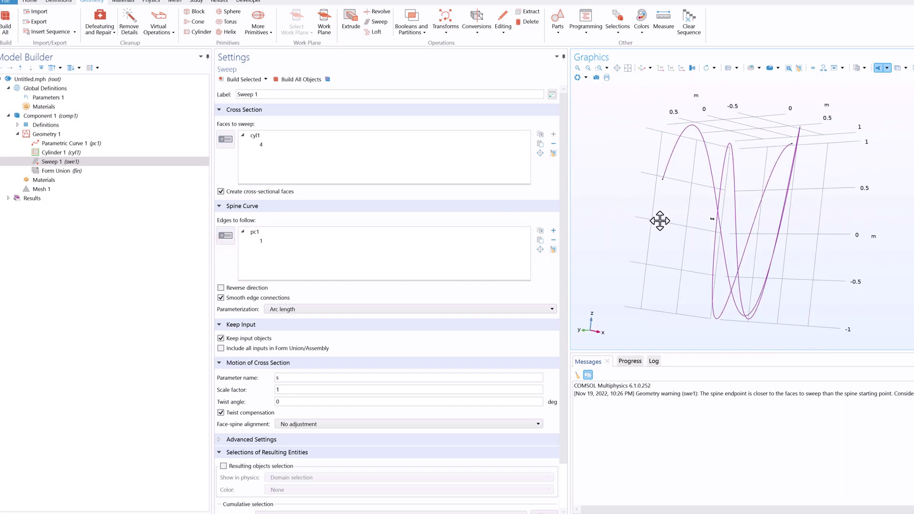
mouse_move(659, 220)
left_mouse_down()
mouse_move(653, 243)
mouse_move(673, 231)
left_mouse_up()
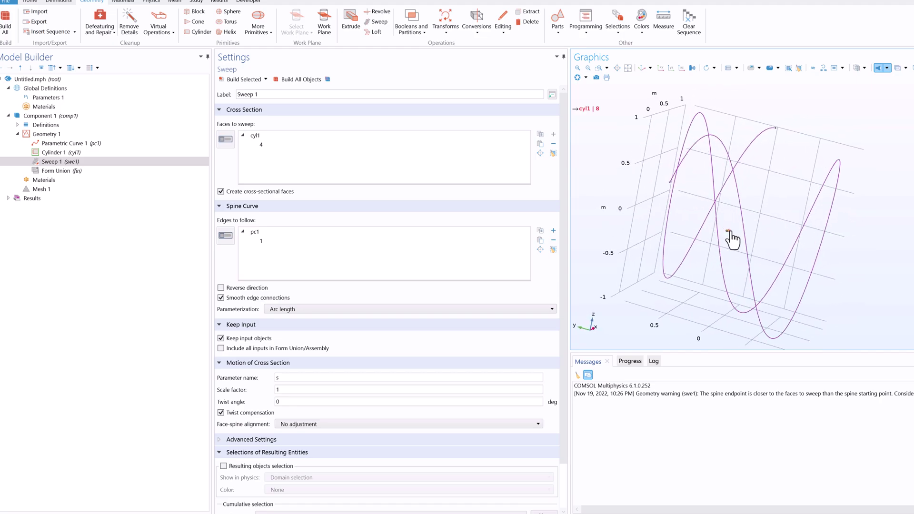
scroll(728, 229, "up", 5)
scroll(726, 162, "down", 5)
left_click_drag(723, 229, 637, 205)
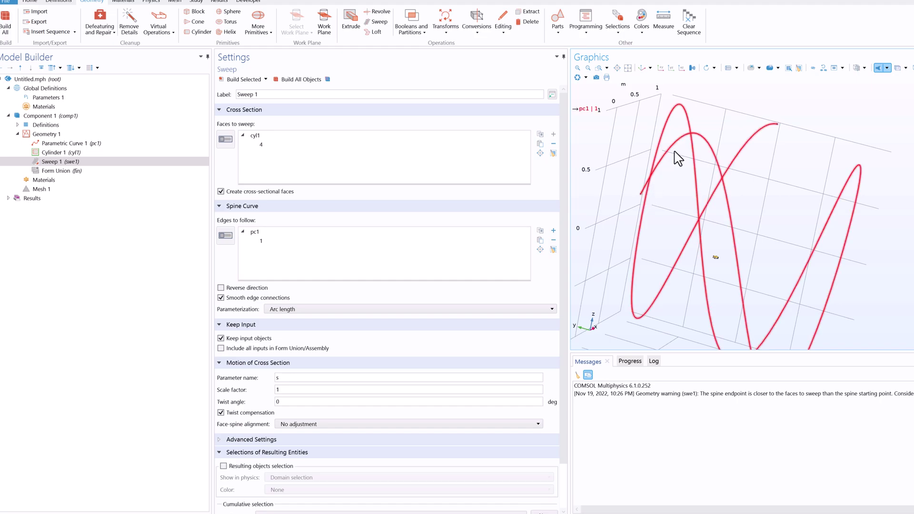
scroll(732, 252, "down", 2)
left_click_drag(767, 221, 750, 221)
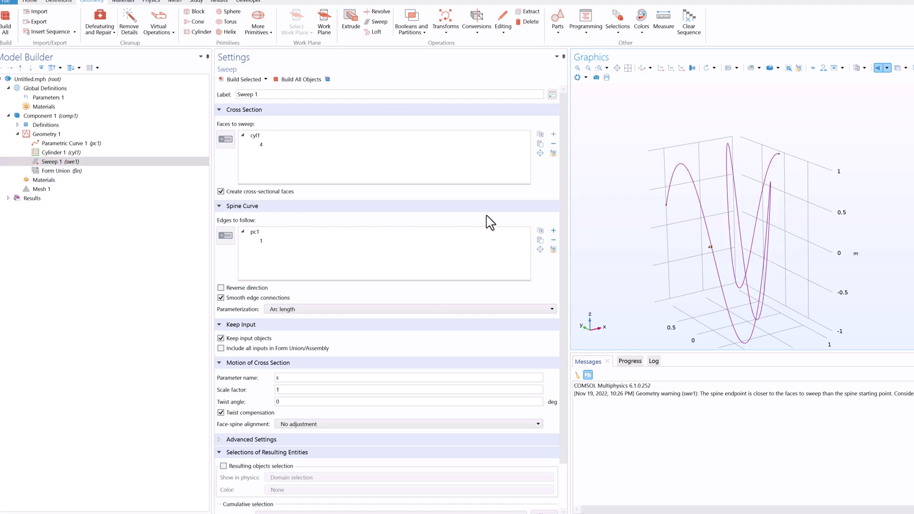
- Review the parametric curve's parameter range and its x, y and z expressions to work out the curve's start point
left_click(82, 143)
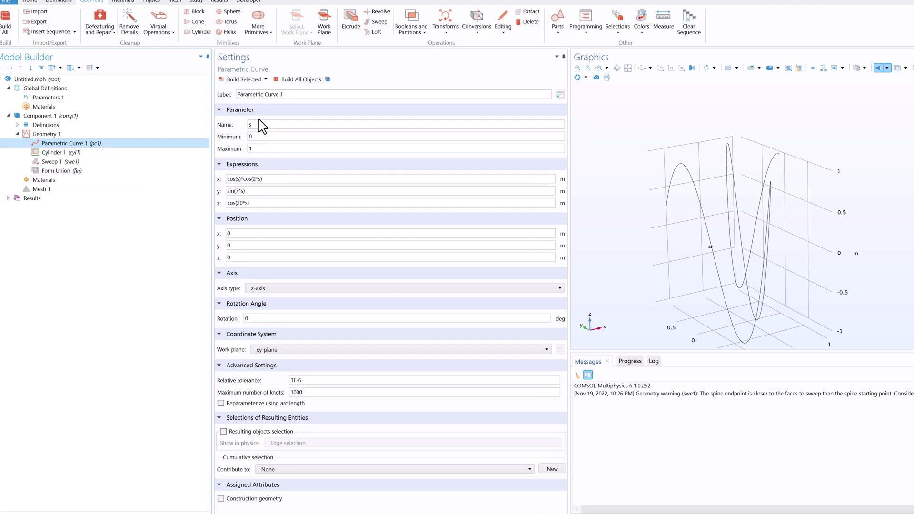
left_click_drag(258, 136, 245, 142)
double_click(255, 148)
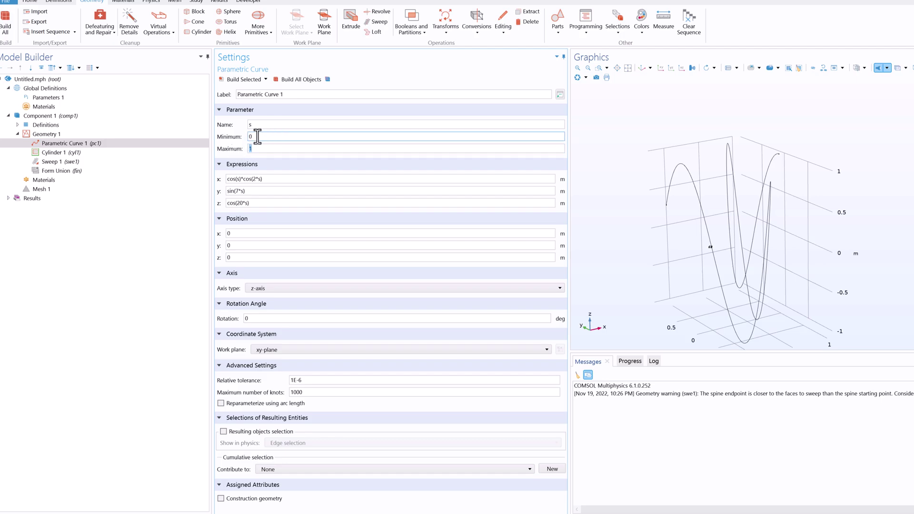
left_click(256, 149)
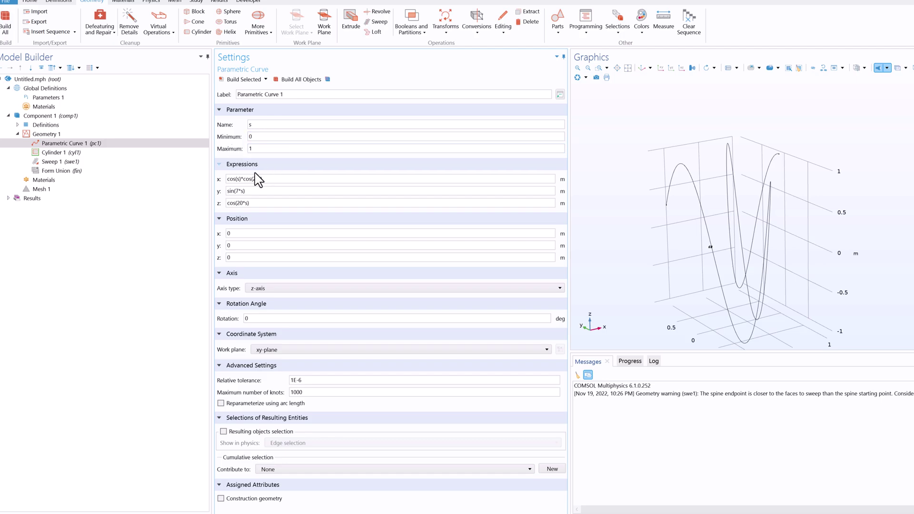
left_click(263, 180)
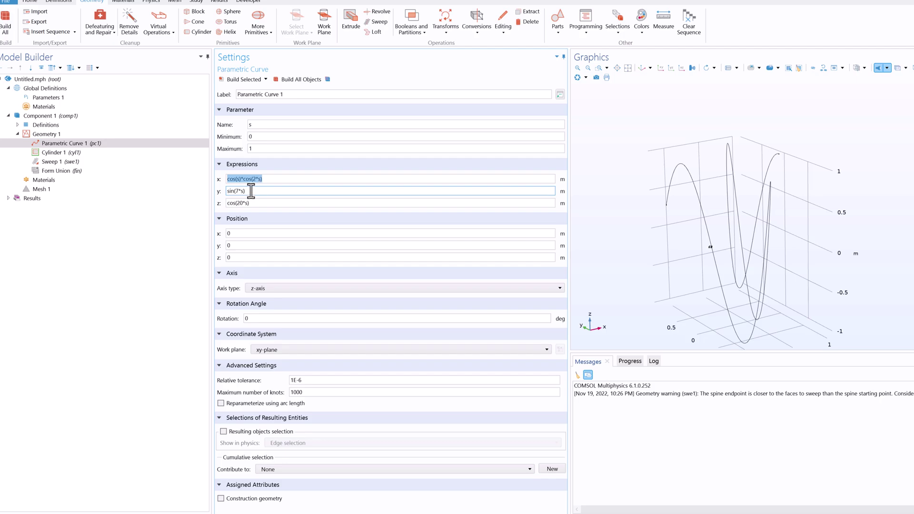
left_click_drag(251, 192, 208, 215)
left_click(260, 204)
left_click(258, 180)
left_click_drag(265, 179, 215, 191)
left_click(253, 193)
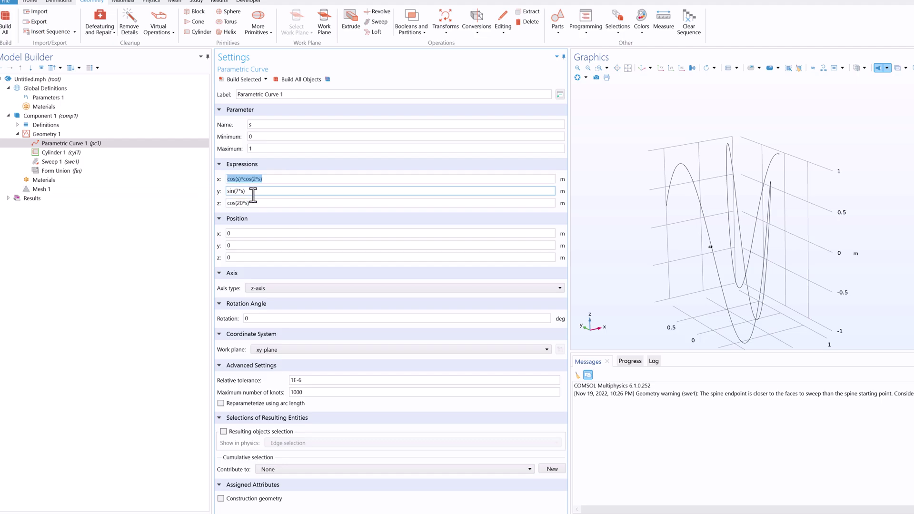
left_click(281, 192)
left_click_drag(272, 179, 206, 213)
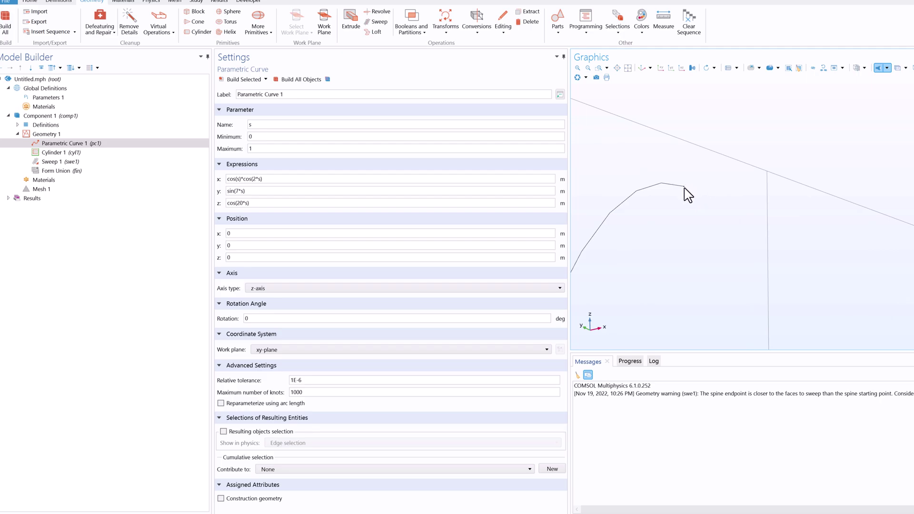
middle_click_drag(692, 195, 723, 333)
- Move the cylinder to the curve's start point at x 1, y 0, z 1 and build it
left_click(67, 153)
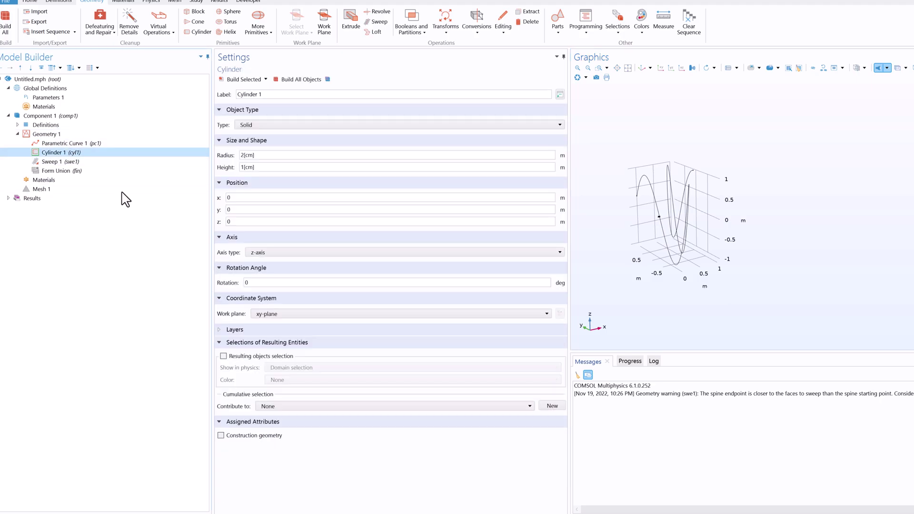
double_click(251, 198)
type("1")
double_click(237, 221)
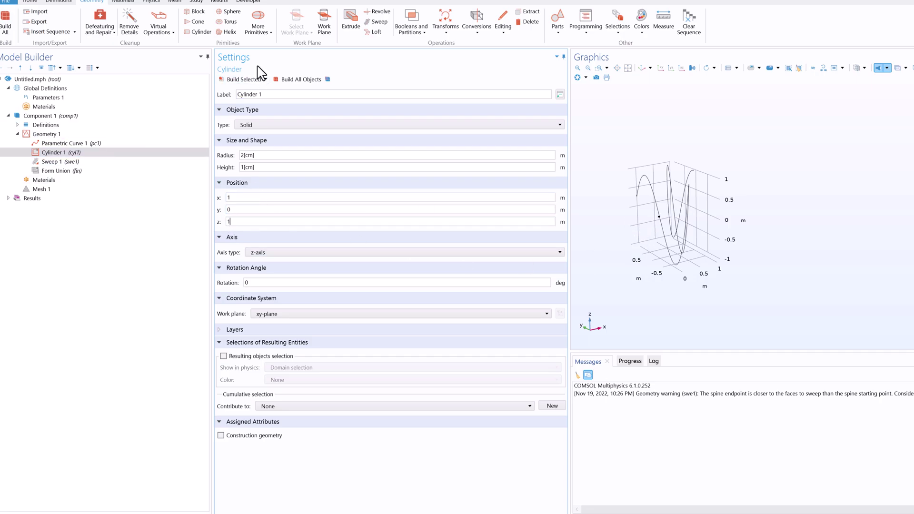
left_click(246, 80)
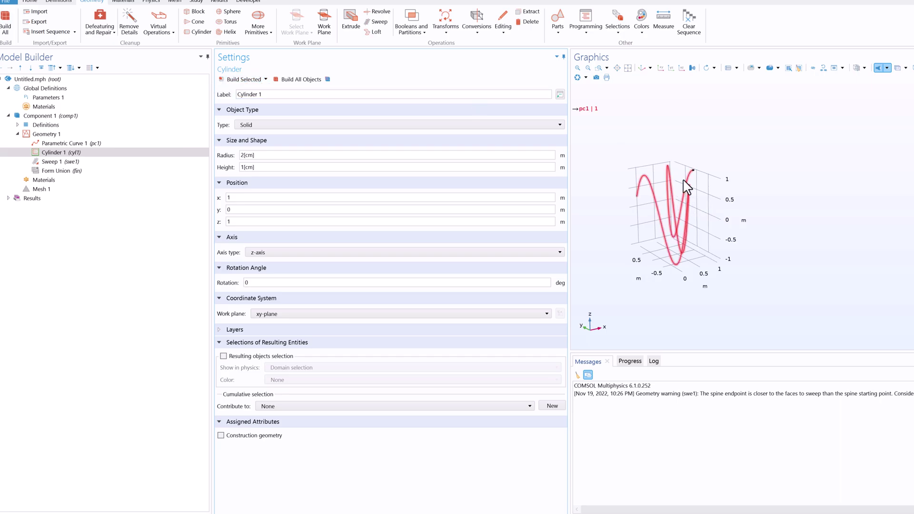
- Set the cylinder's axis type to y-axis and examine how its face lines up with the curve's start
scroll(714, 135, "up", 5)
scroll(714, 135, "down", 5)
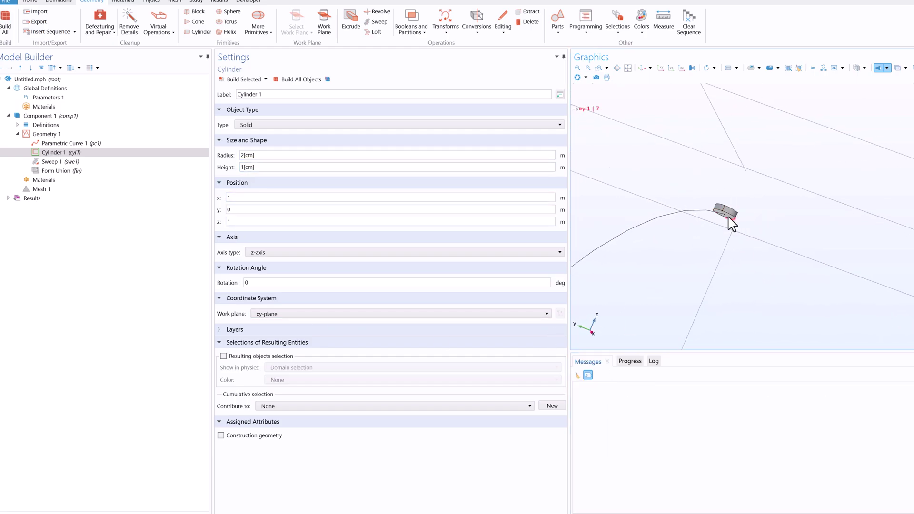
left_click(266, 253)
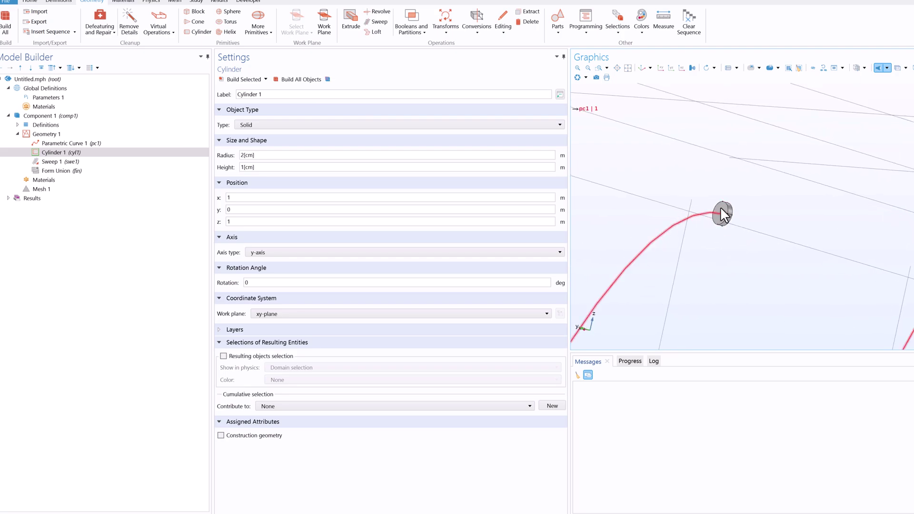
scroll(774, 224, "down", 5)
right_click_drag(765, 219, 770, 248)
middle_click_drag(770, 248, 757, 178)
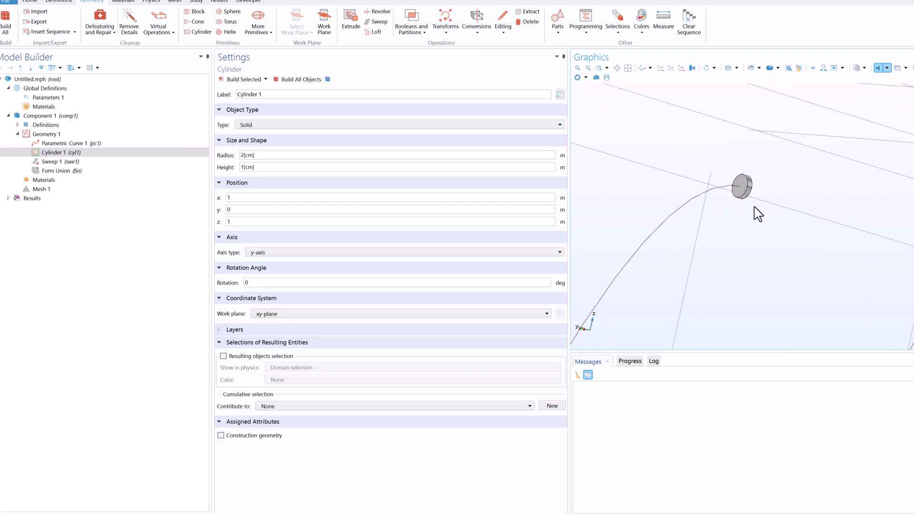
scroll(754, 209, "up", 3)
left_click_drag(765, 224, 705, 209)
middle_click_drag(815, 143, 743, 178)
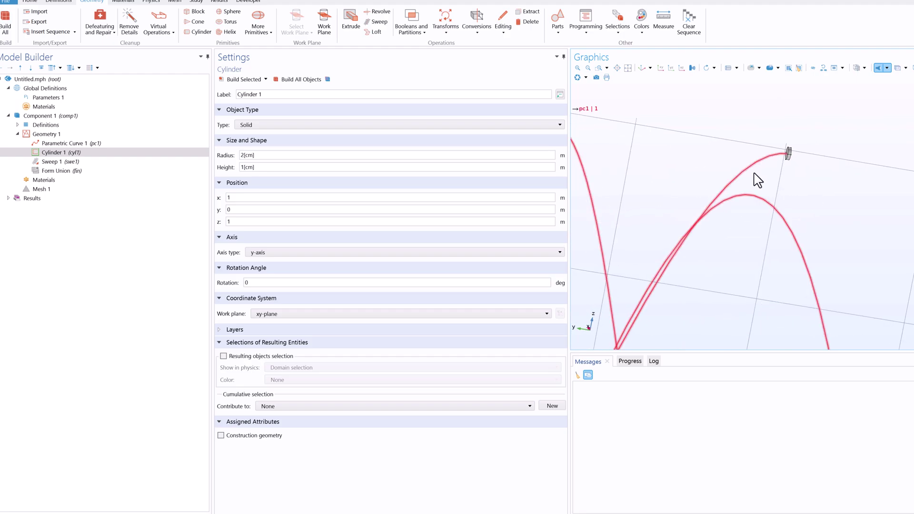
- Check the sweep's chosen cylinder face and spine edge against the start of the parametric curve
middle_click_drag(815, 166, 861, 240)
left_click_drag(861, 240, 830, 241)
left_click(60, 162)
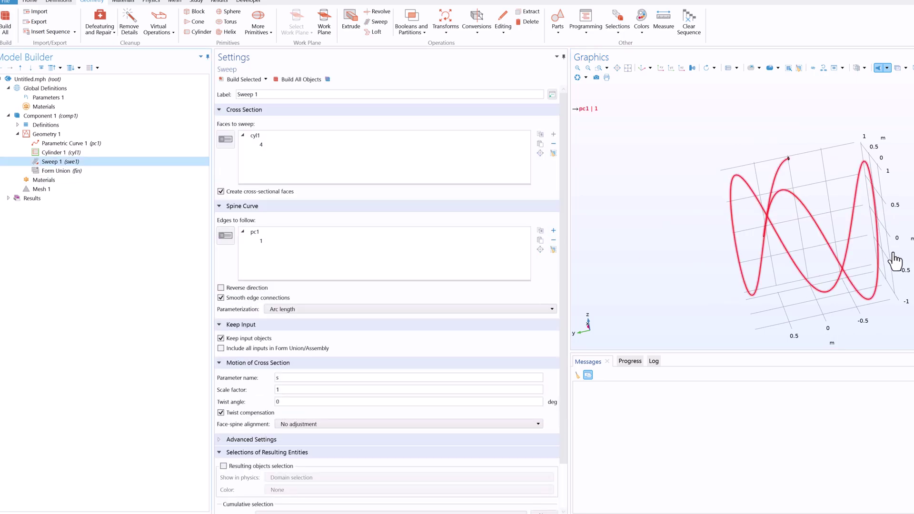
scroll(809, 174, "up", 10)
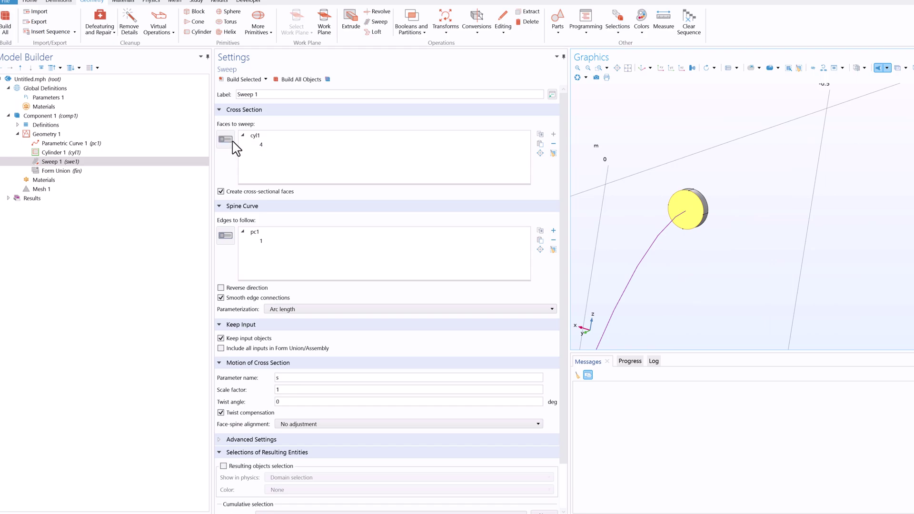
left_click(245, 135)
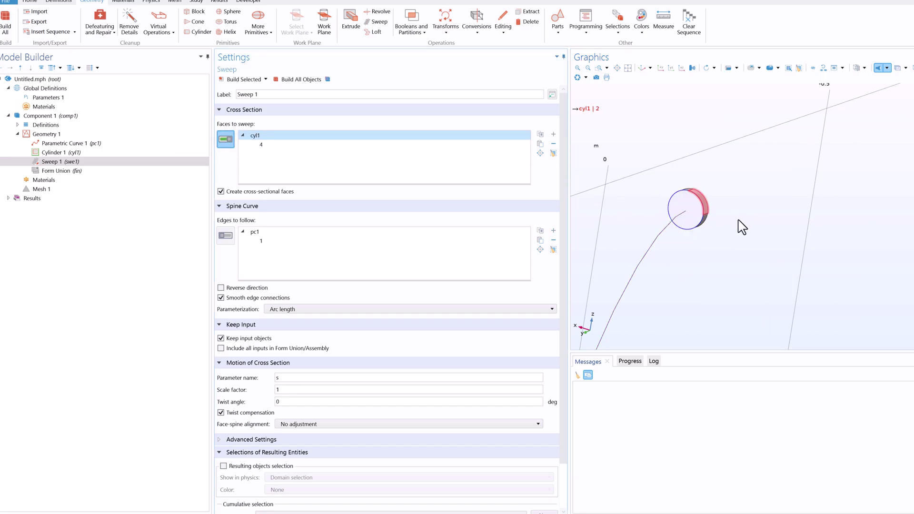
left_click(226, 236)
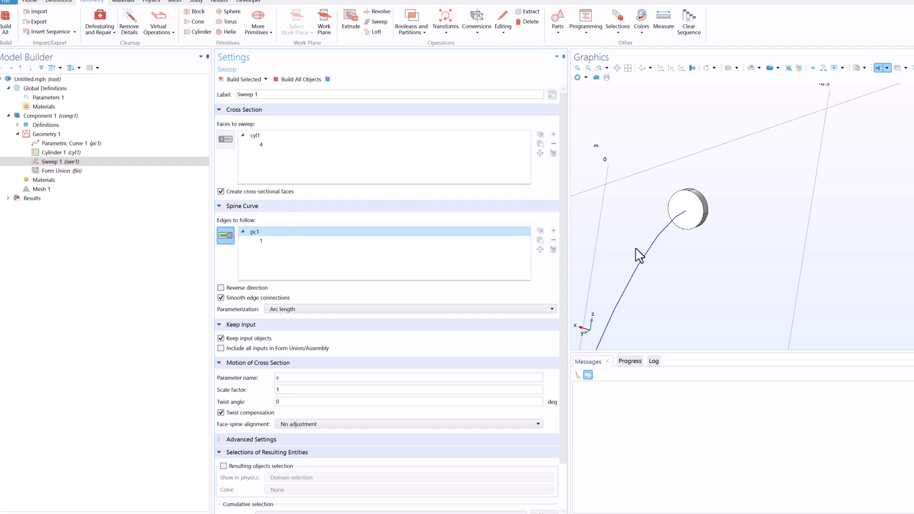
- Build the sweep of the cylinder's face along the parametric curve and inspect the whole tube
scroll(629, 221, "down", 5)
right_click_drag(682, 282, 766, 193)
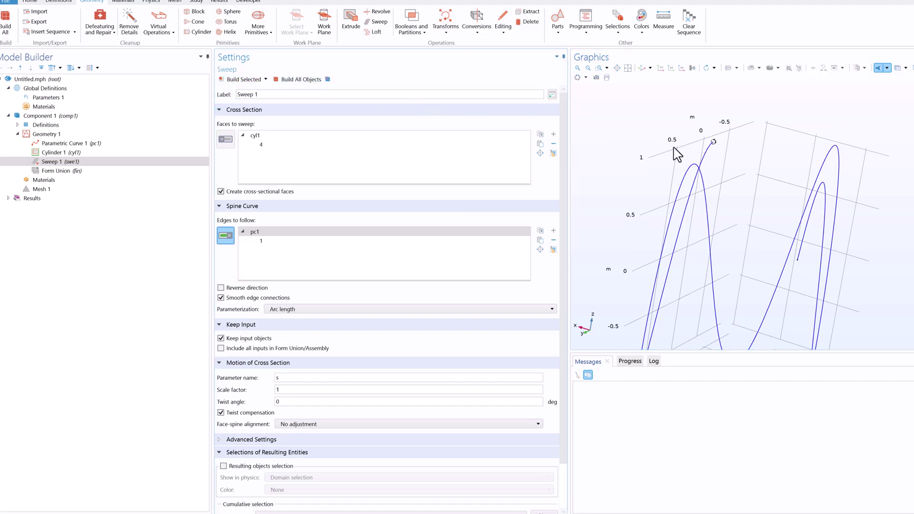
mouse_move(778, 194)
left_mouse_down()
mouse_move(755, 190)
mouse_move(711, 206)
mouse_move(781, 166)
mouse_move(719, 180)
mouse_move(745, 157)
mouse_move(716, 153)
mouse_move(718, 167)
left_mouse_up()
left_click_drag(719, 265, 740, 147)
left_click_drag(810, 171, 779, 211)
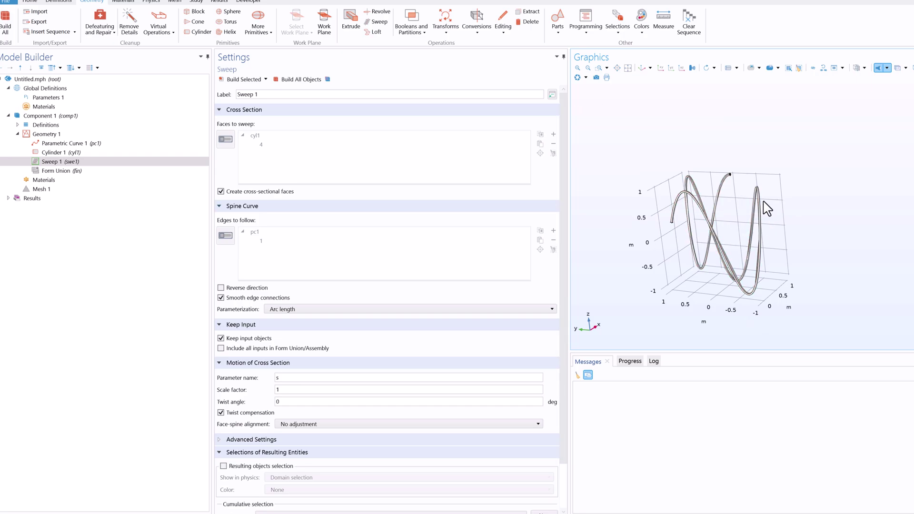
- Review the parametric curve's x, y and z expressions that define the path of the swept tube
left_click(86, 144)
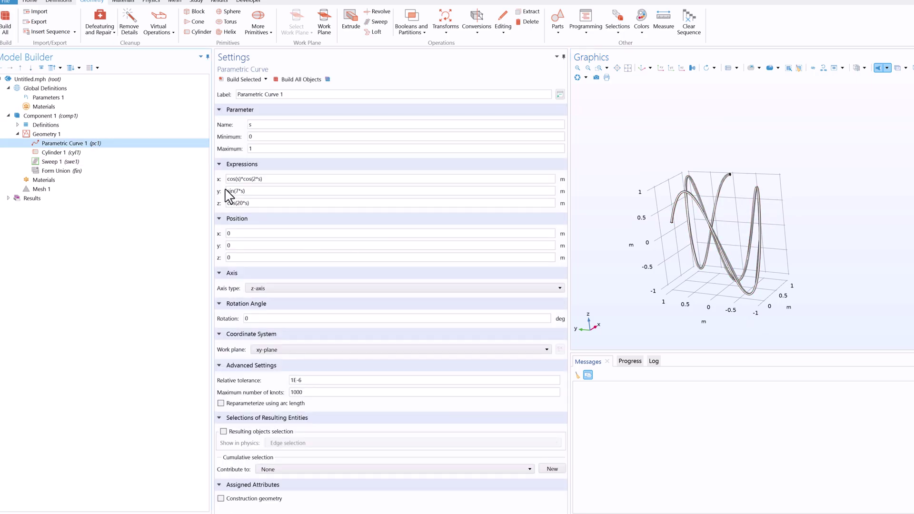
left_click(252, 202)
left_click(270, 181)
left_click_drag(269, 182, 207, 194)
left_click_drag(262, 204, 229, 208)
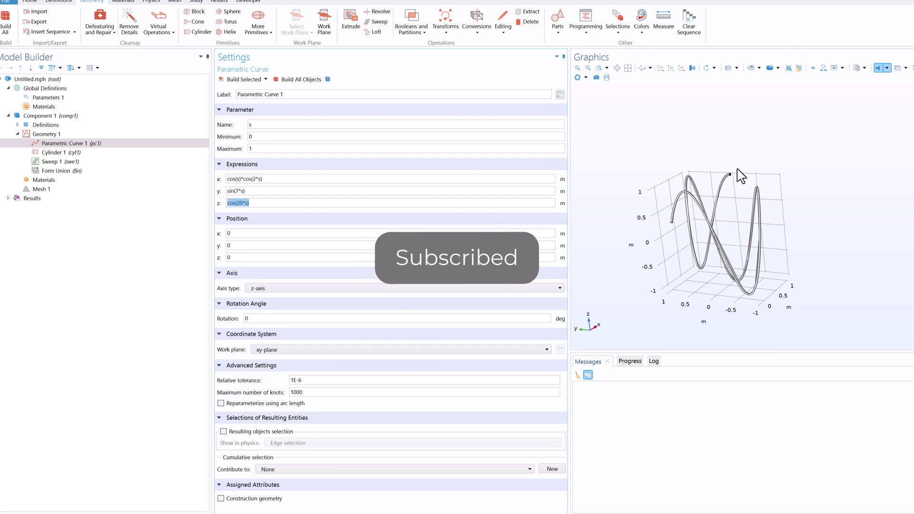
- Compare the settings of the cylinder, parametric curve and sweep with the built tube
scroll(810, 177, "up", 5)
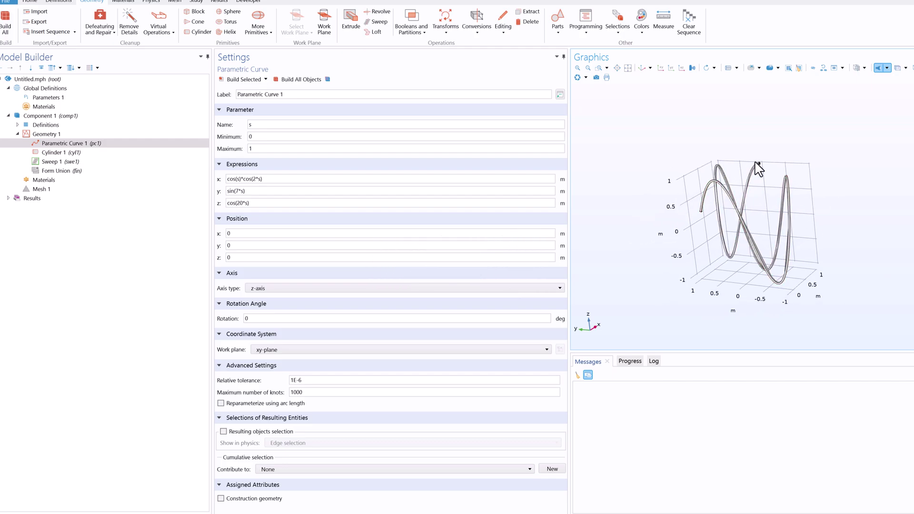
scroll(751, 243, "down", 4)
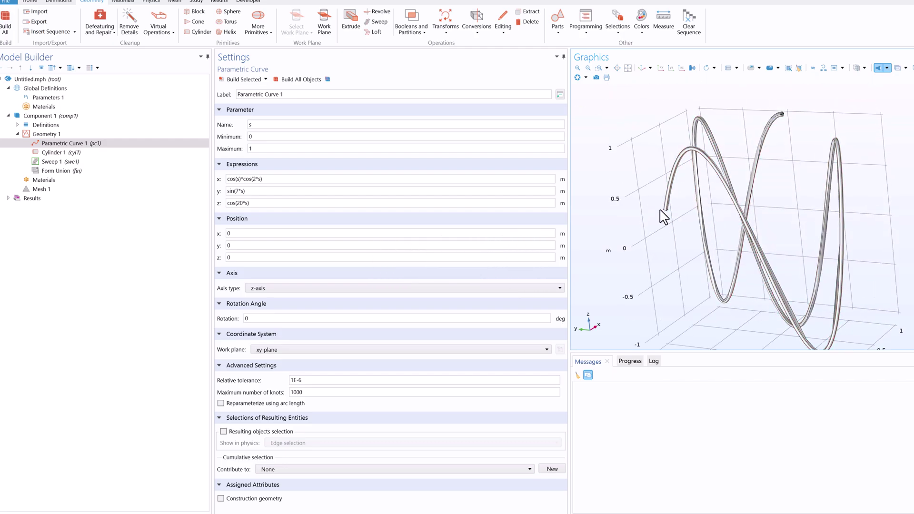
left_click(76, 153)
left_click(78, 144)
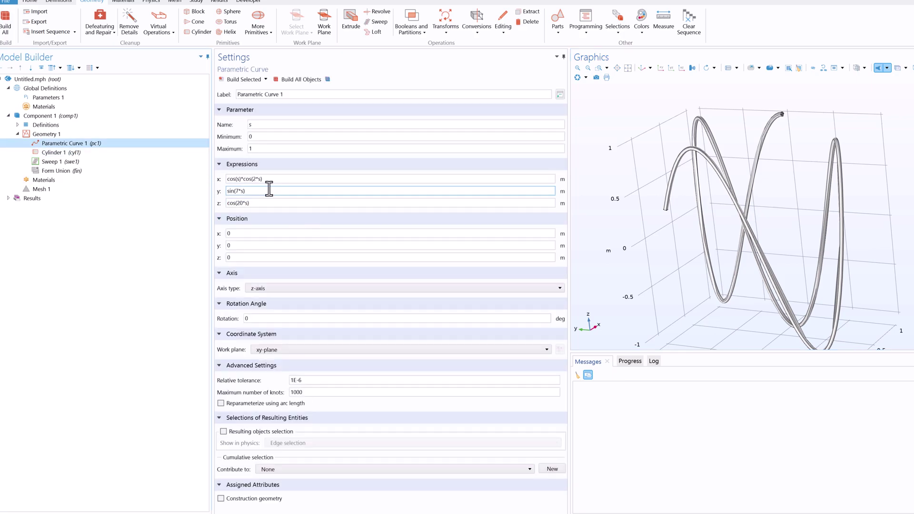
left_click(76, 163)
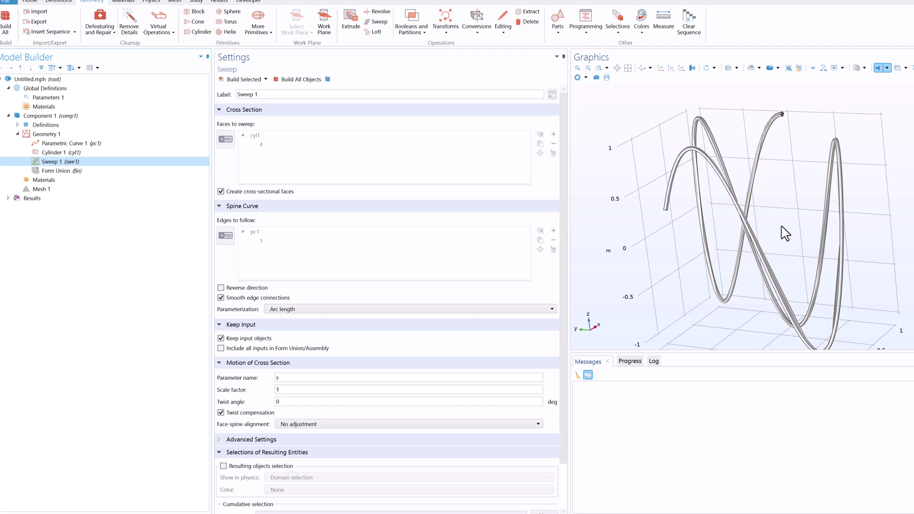
scroll(782, 191, "up", 3)
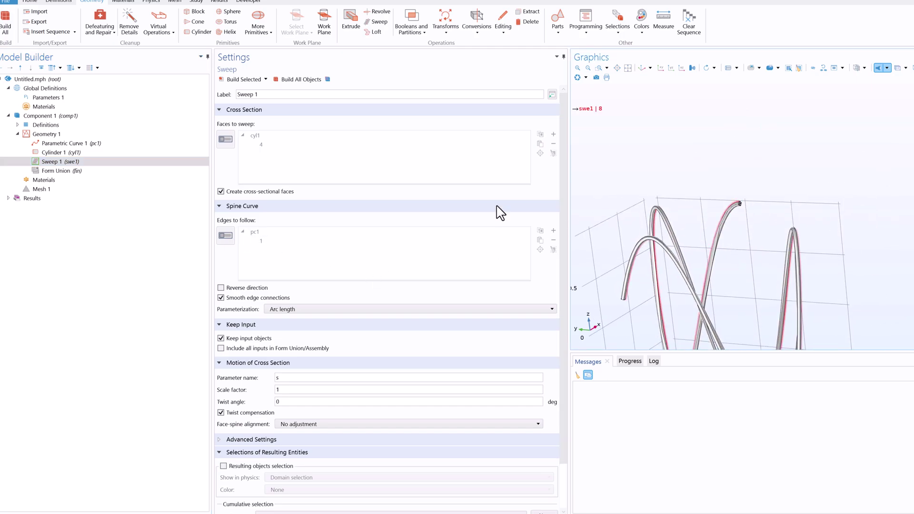
- Set the cylinder's y position to -0.1 and build it, offsetting it from the curve's start
left_click(105, 152)
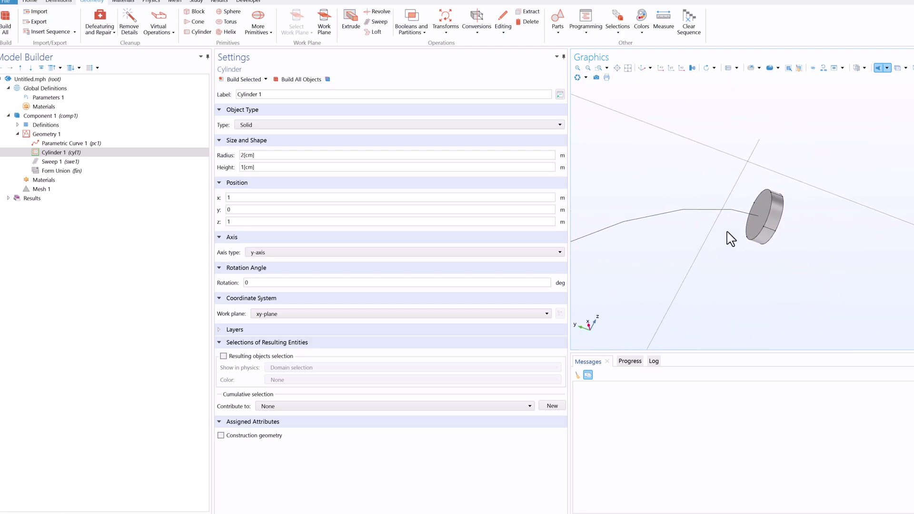
right_click_drag(786, 292, 722, 262)
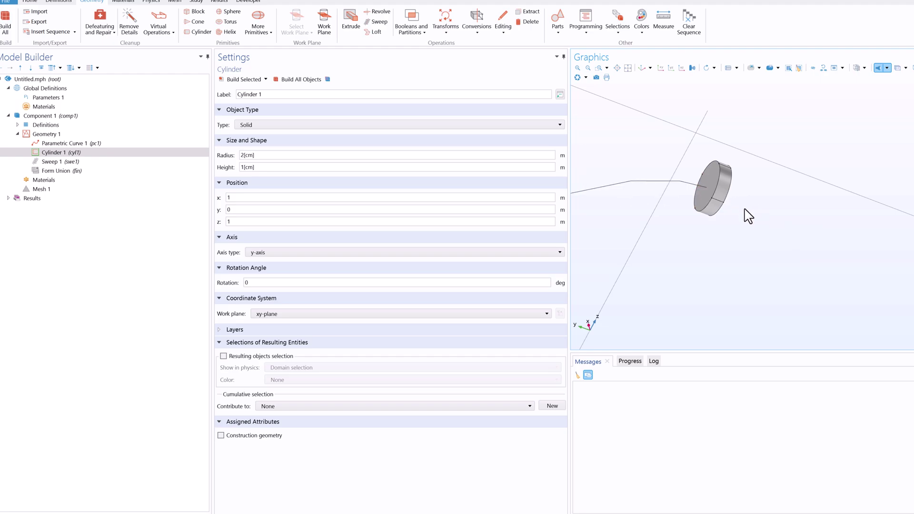
scroll(746, 220, "down", 3)
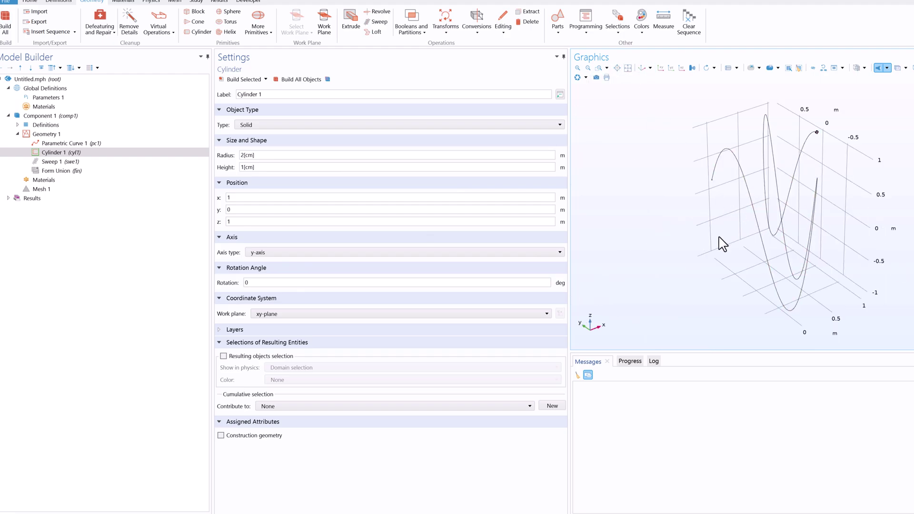
left_click_drag(234, 210, 161, 203)
left_click(246, 79)
scroll(842, 182, "up", 10)
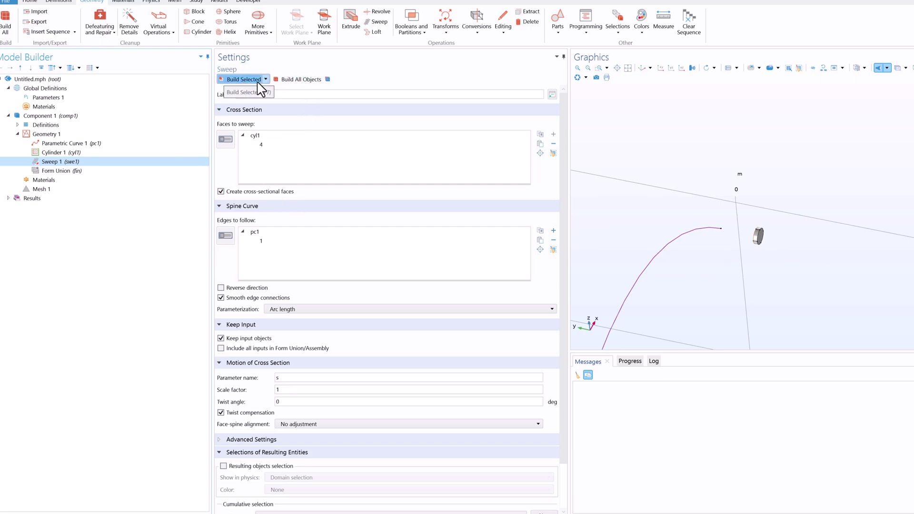
- Rebuild the sweep with the offset cylinder and inspect the tube's starting end
left_click(300, 82)
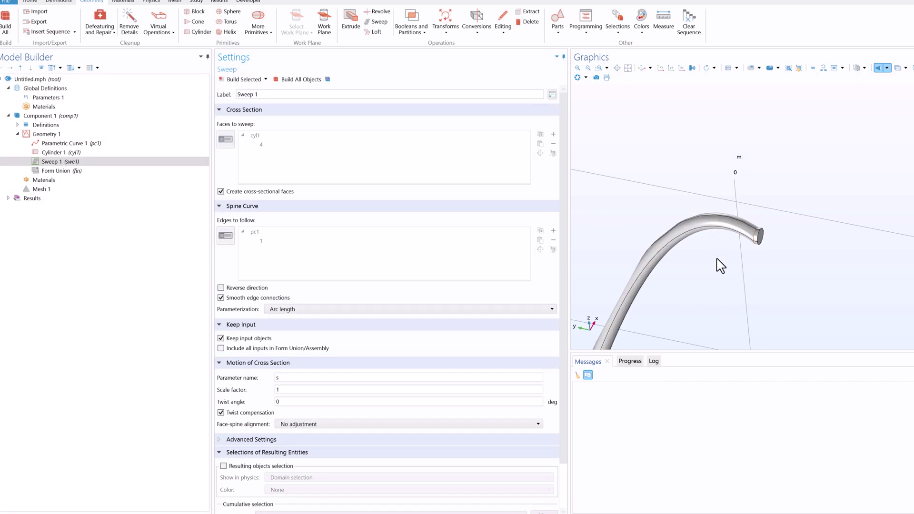
middle_click_drag(717, 260, 741, 179)
right_click_drag(759, 261, 768, 297)
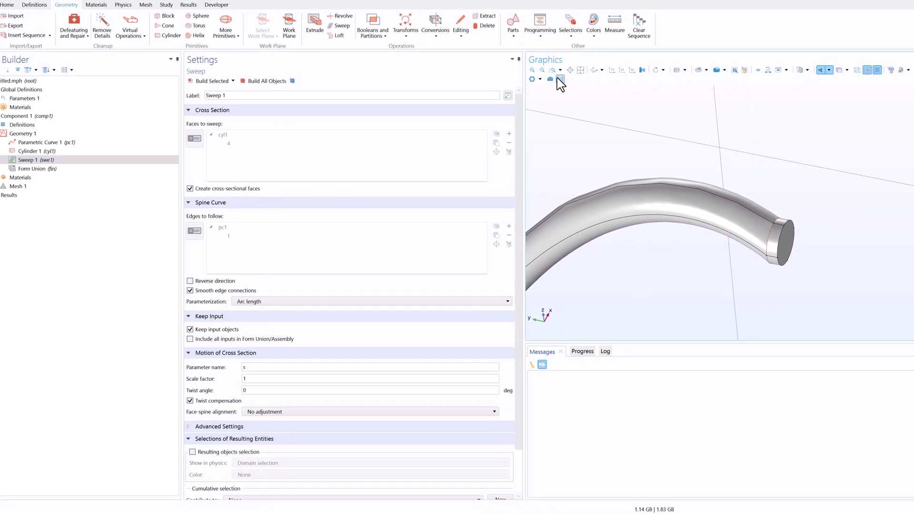
- Examine the gap between the cylinder's face and the curve's start in wireframe rendering, and restore shaded rendering
left_click(857, 71)
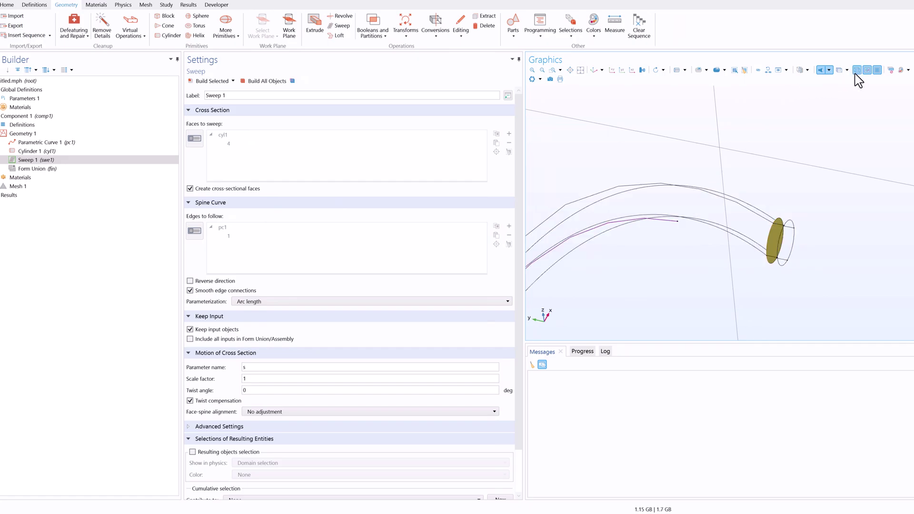
mouse_move(716, 284)
left_mouse_down()
mouse_move(712, 262)
mouse_move(715, 269)
left_mouse_up()
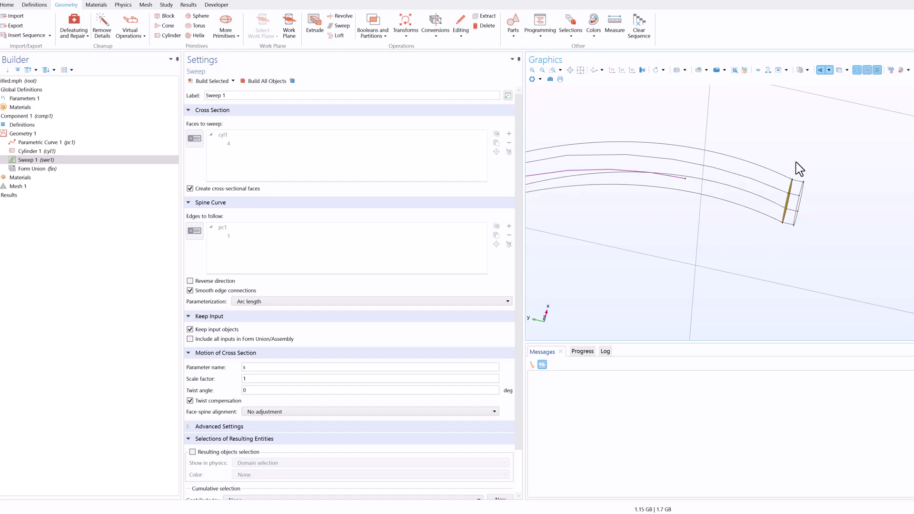
left_click(857, 71)
mouse_move(787, 157)
left_mouse_down()
mouse_move(792, 187)
mouse_move(651, 231)
left_mouse_up()
- Set the cylinder's y position to 0, build it and check its face against the curve's start
left_click(34, 152)
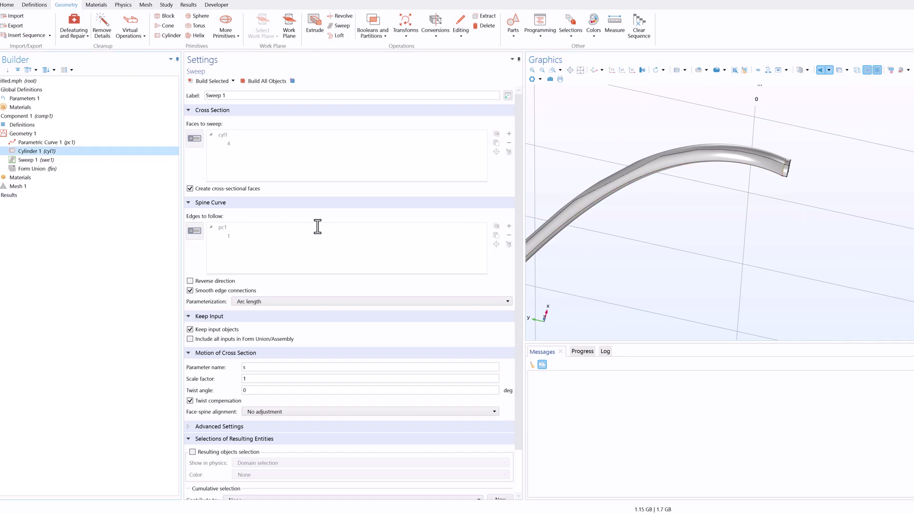
double_click(208, 205)
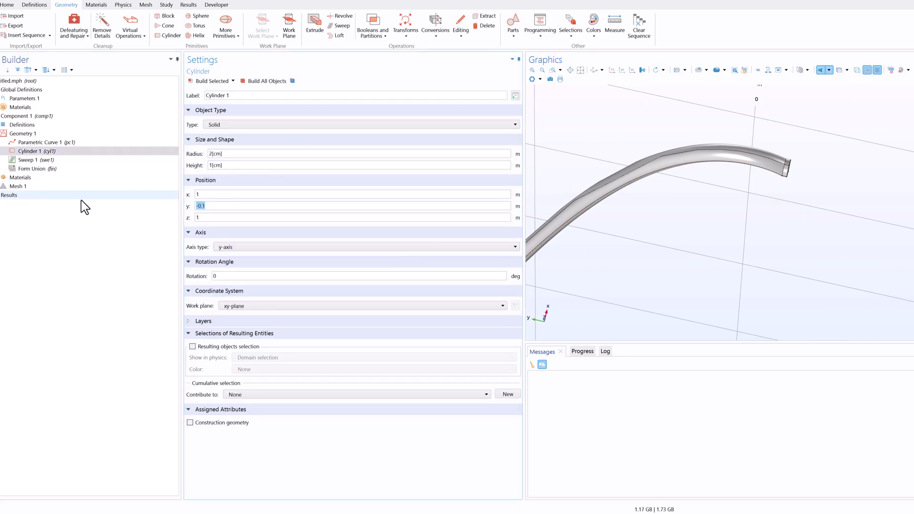
type("0")
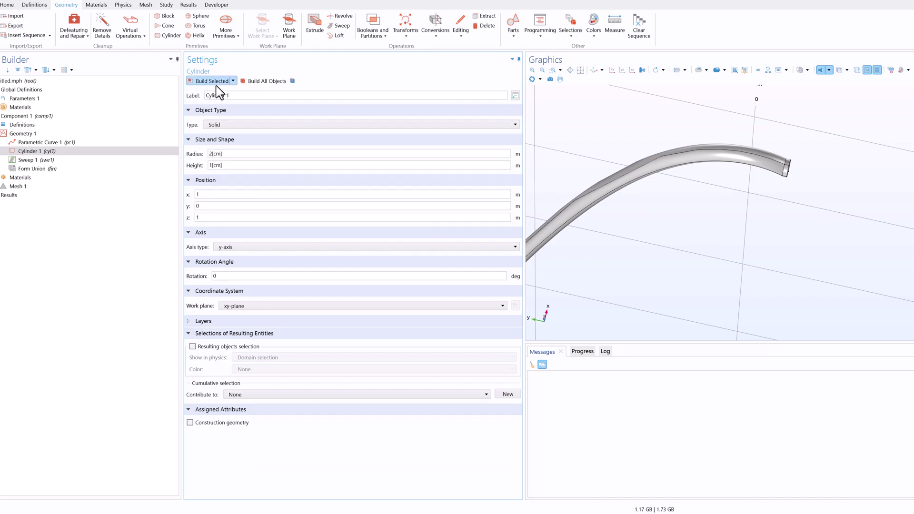
left_click(212, 81)
scroll(710, 145, "up", 6)
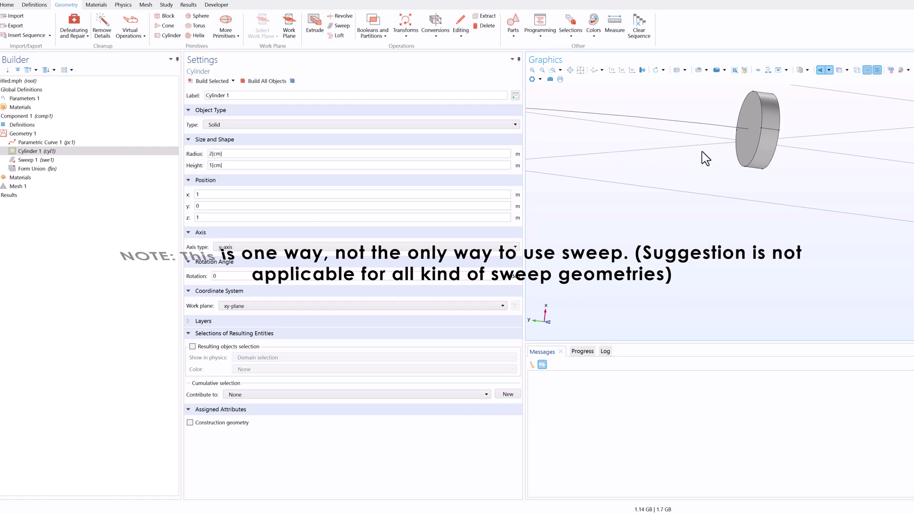
middle_click_drag(694, 157, 714, 224)
right_click_drag(748, 224, 780, 248)
left_click_drag(780, 248, 767, 245)
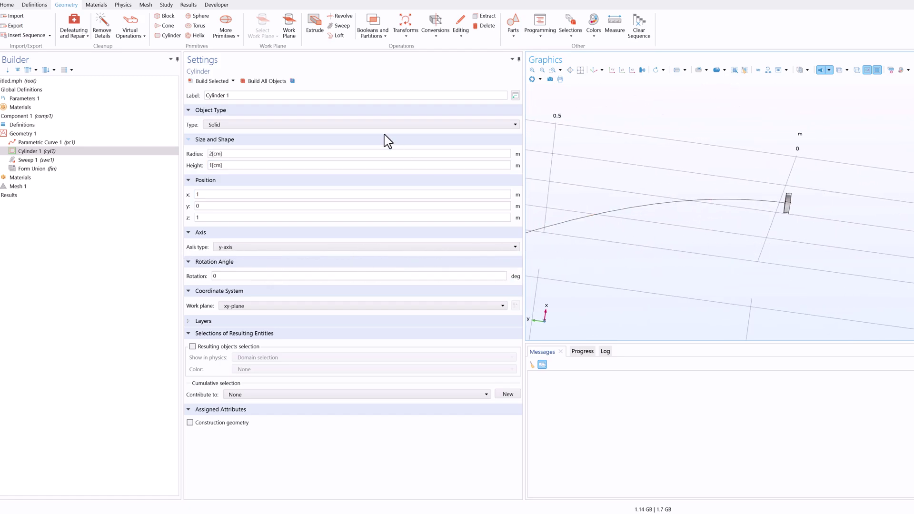
- Rebuild all geometry objects including the sweep, and check the tube's starting end and the sweep's settings
left_click(29, 161)
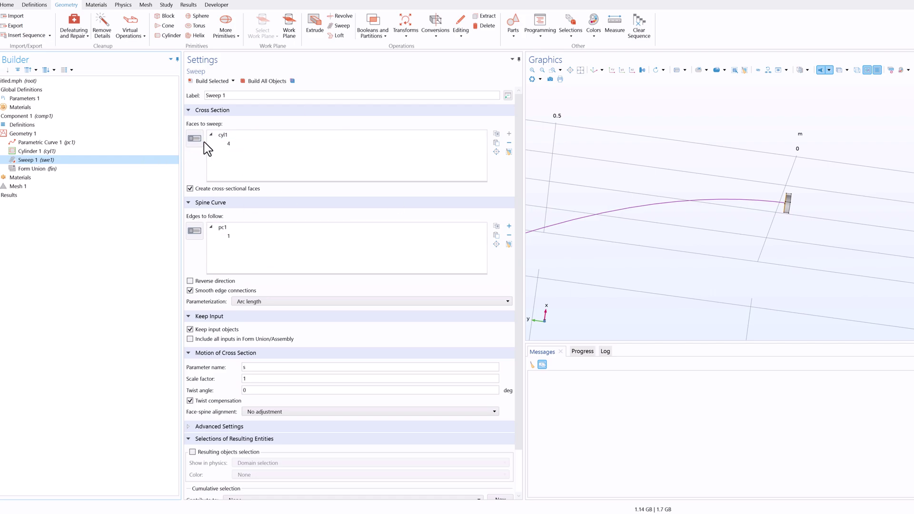
left_click(264, 82)
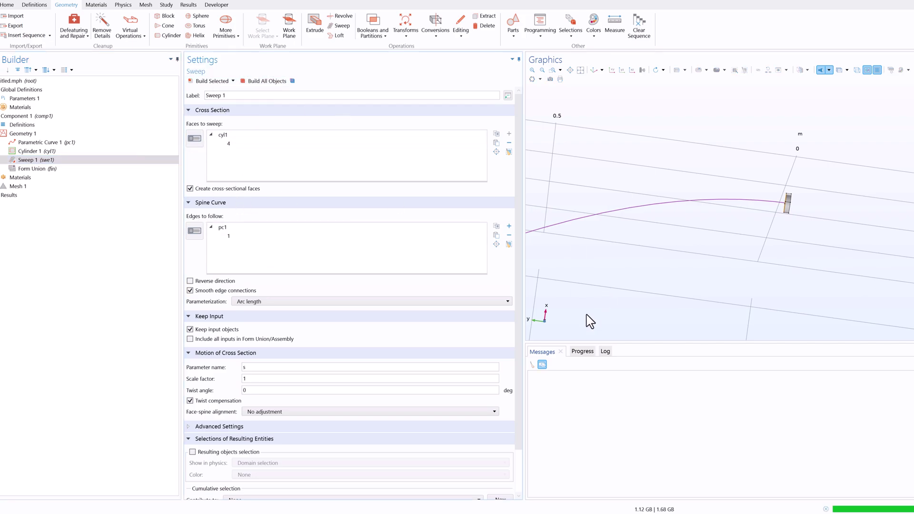
middle_click_drag(806, 230, 807, 153)
right_click_drag(815, 187, 849, 246)
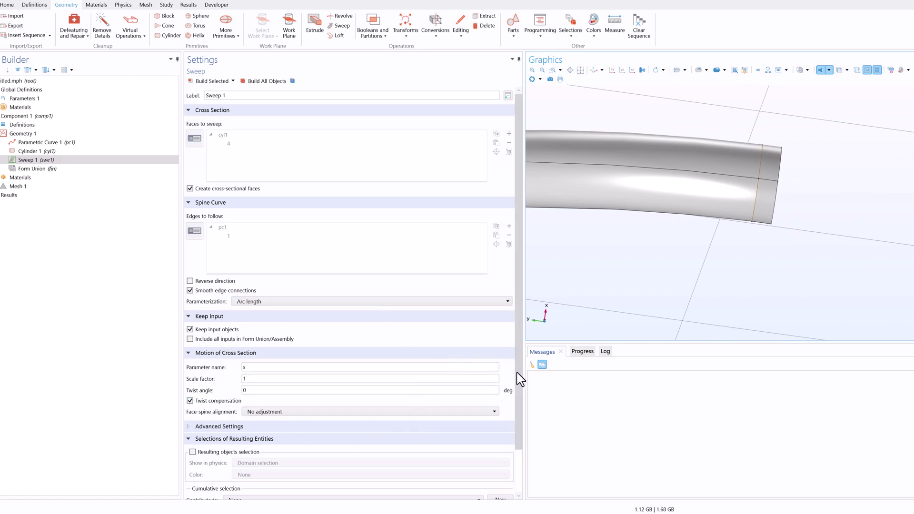
left_click_drag(519, 378, 523, 427)
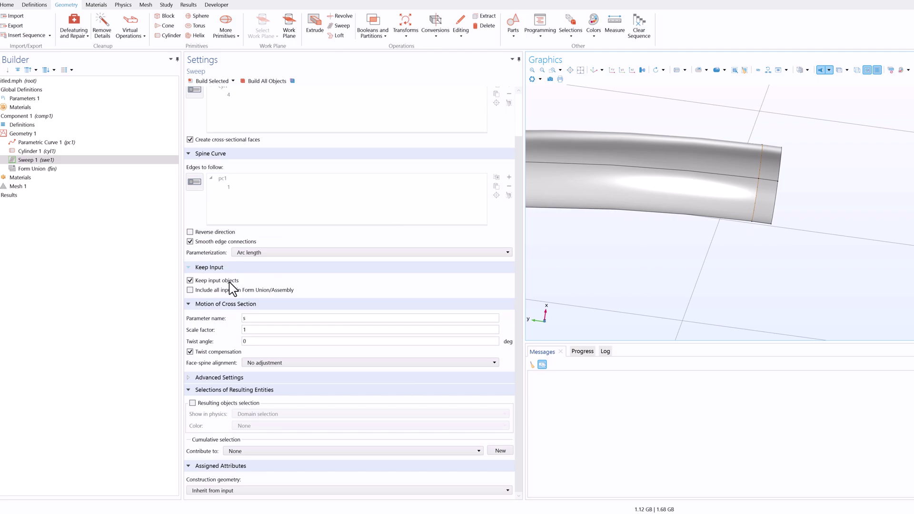
scroll(524, 209, "up", 3)
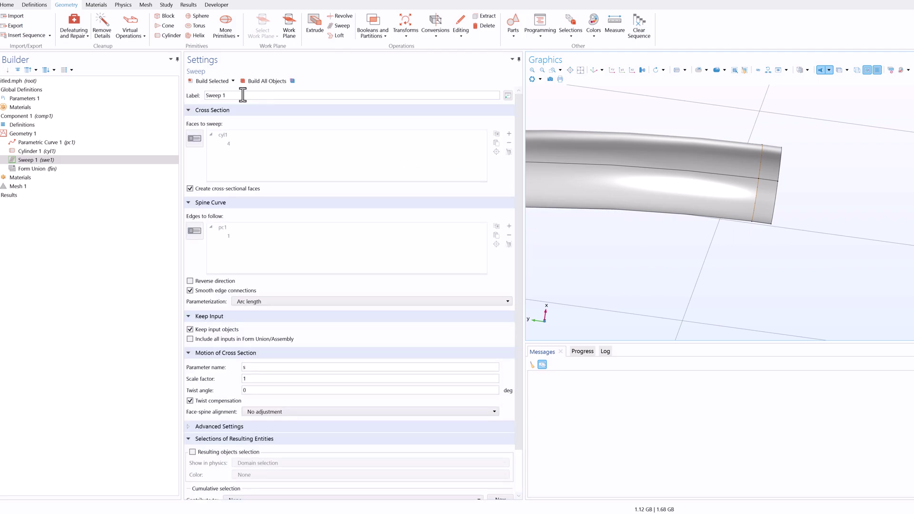
- Inspect the finished swept tube along its full length from several directions
middle_click_drag(697, 252, 684, 282)
right_click_drag(706, 248, 745, 198)
left_click_drag(745, 198, 762, 238)
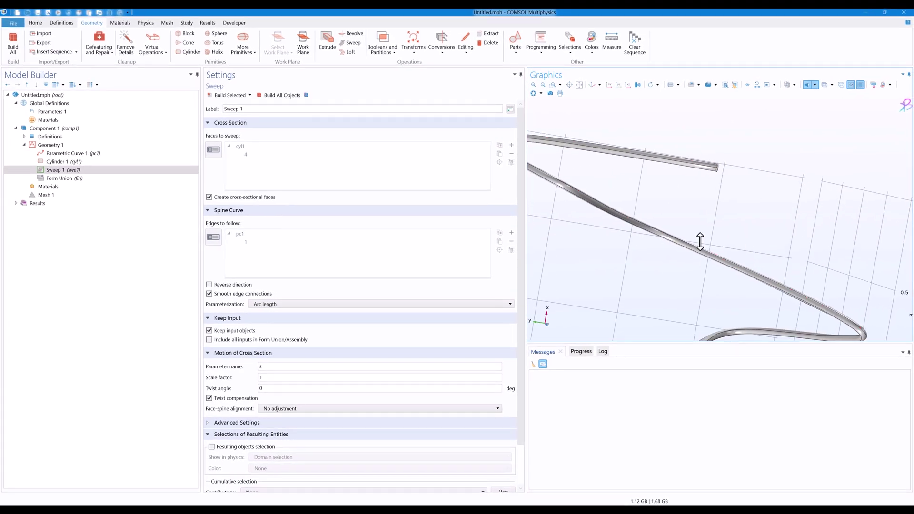
middle_click_drag(707, 232, 718, 279)
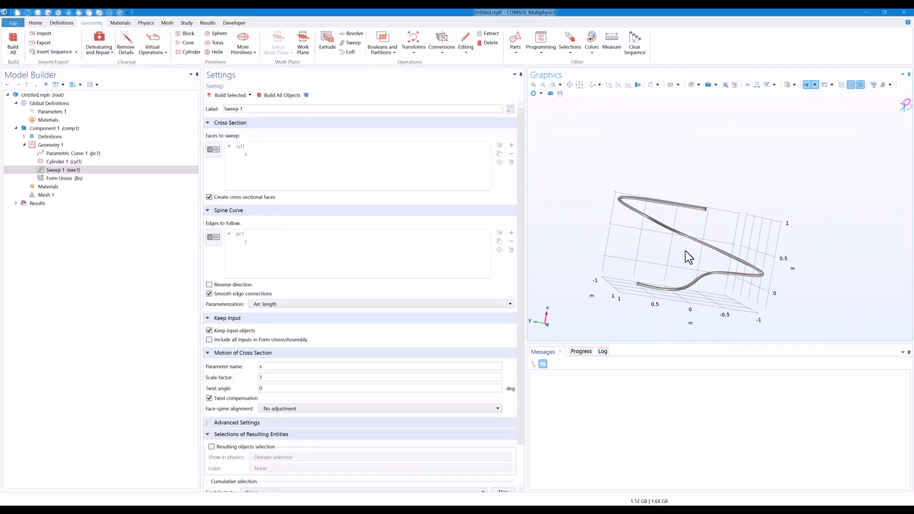
left_click_drag(685, 250, 652, 253)
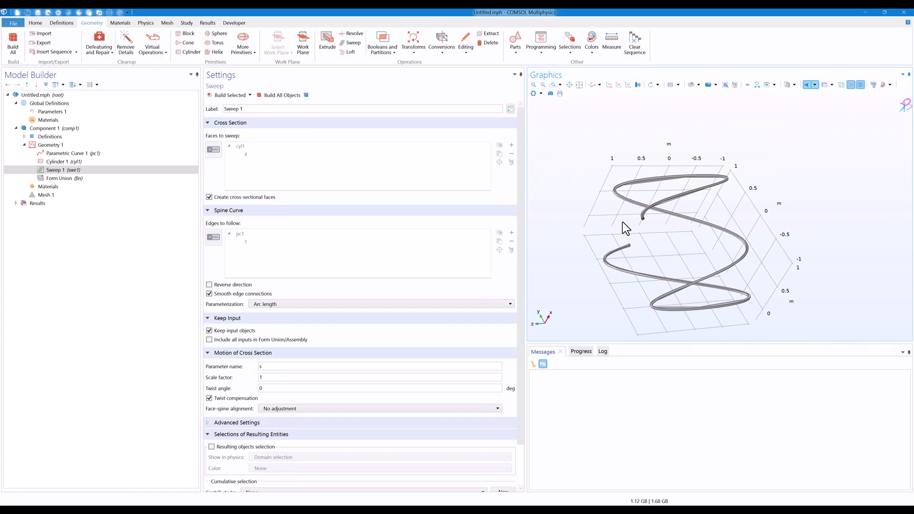
left_click_drag(624, 224, 691, 217)
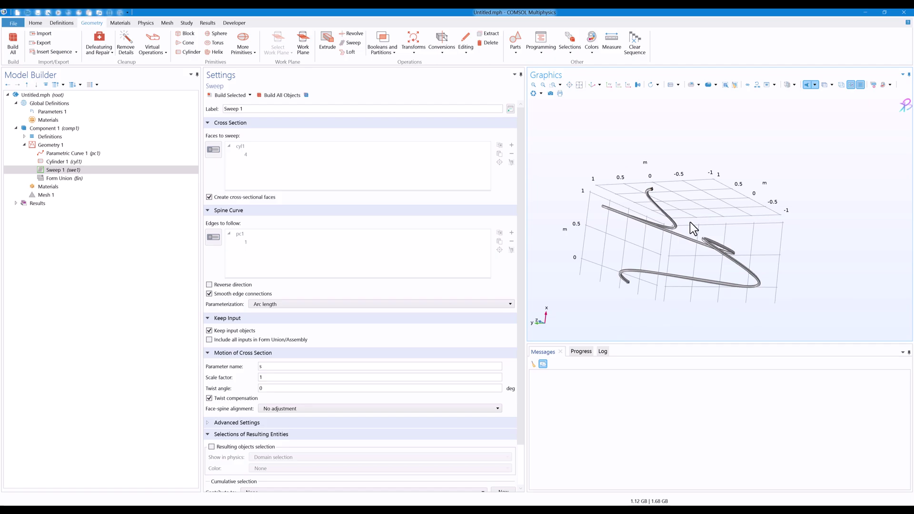
mouse_move(688, 209)
left_mouse_down()
mouse_move(694, 196)
mouse_move(680, 206)
mouse_move(687, 210)
left_mouse_up()
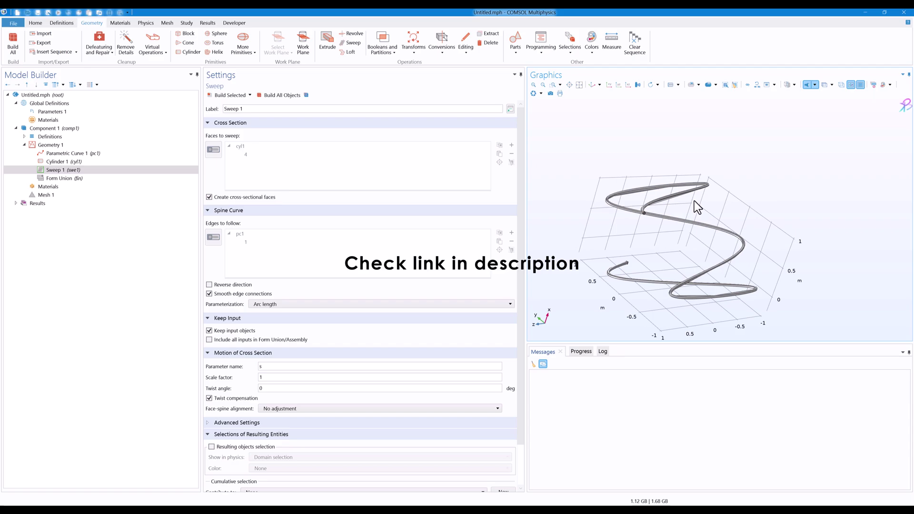